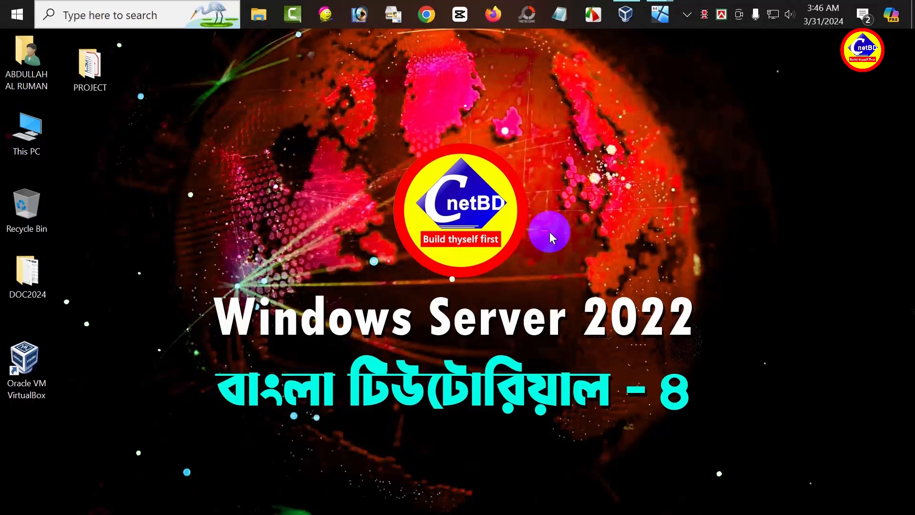
Step: Bring up the NYC-DC2 VM and sign in as Administrator to reach the Server Manager dashboard
mouse_move(659, 14)
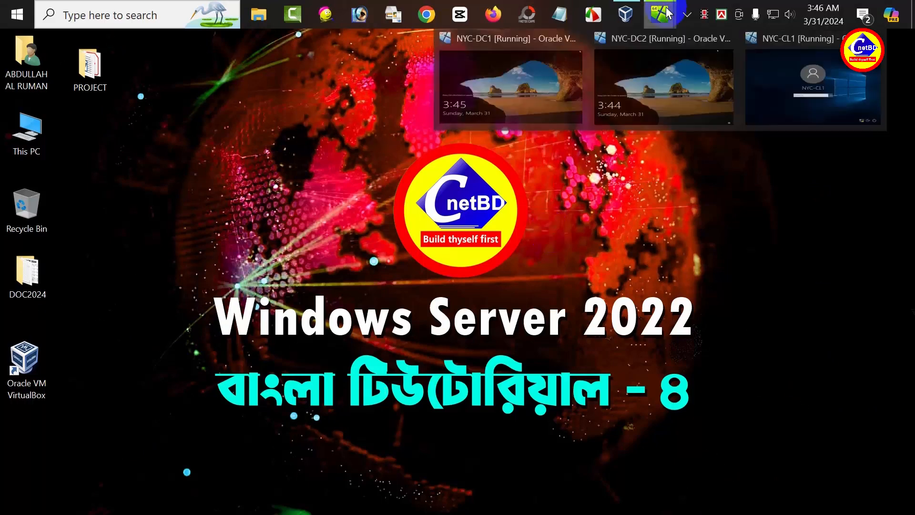
click(652, 86)
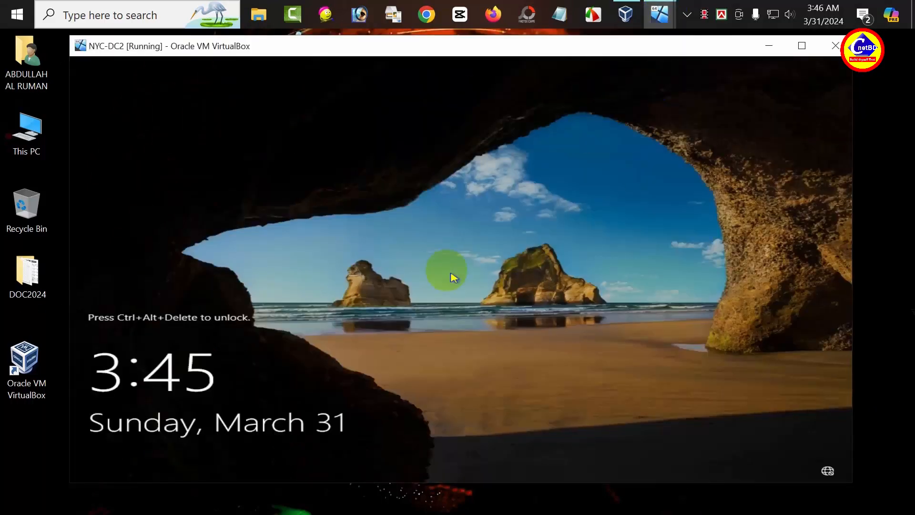
key(ctrl+alt+Delete)
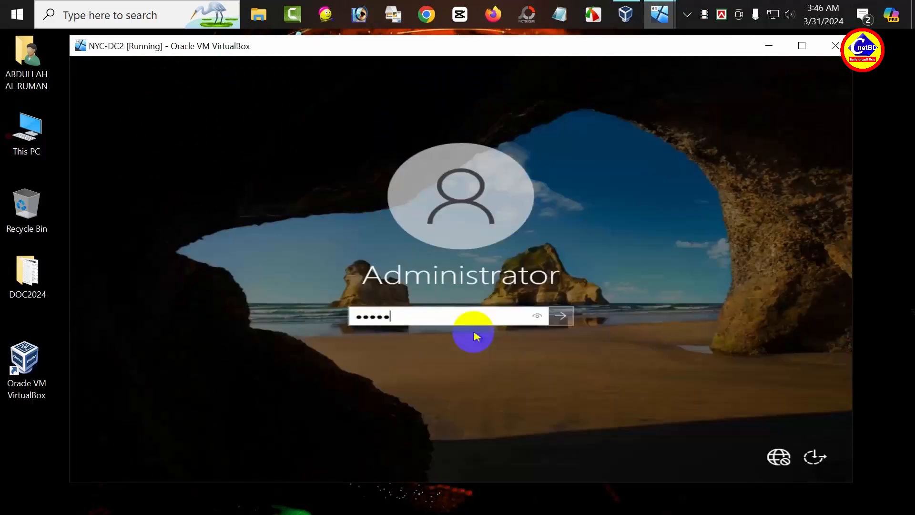
key(Return)
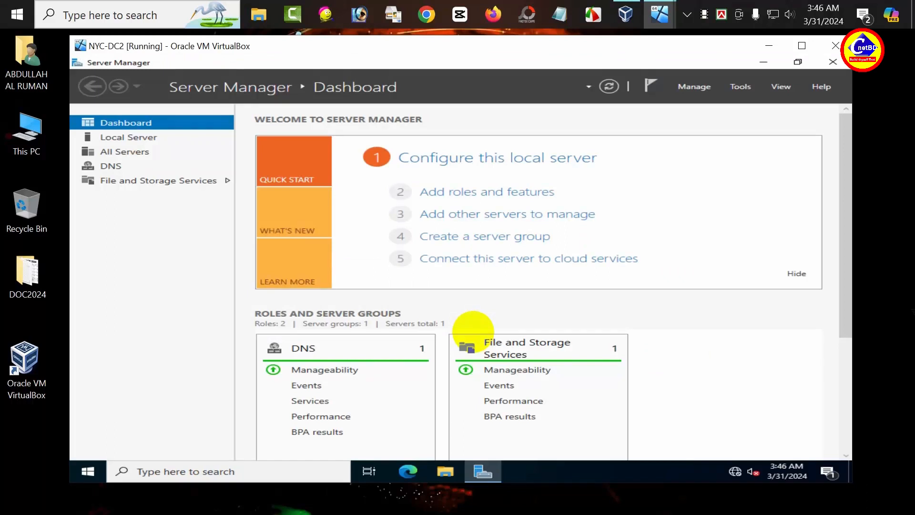
Step: Open the Ethernet adapter's IPv4 properties from Network & Internet settings
right_click(735, 469)
click(732, 454)
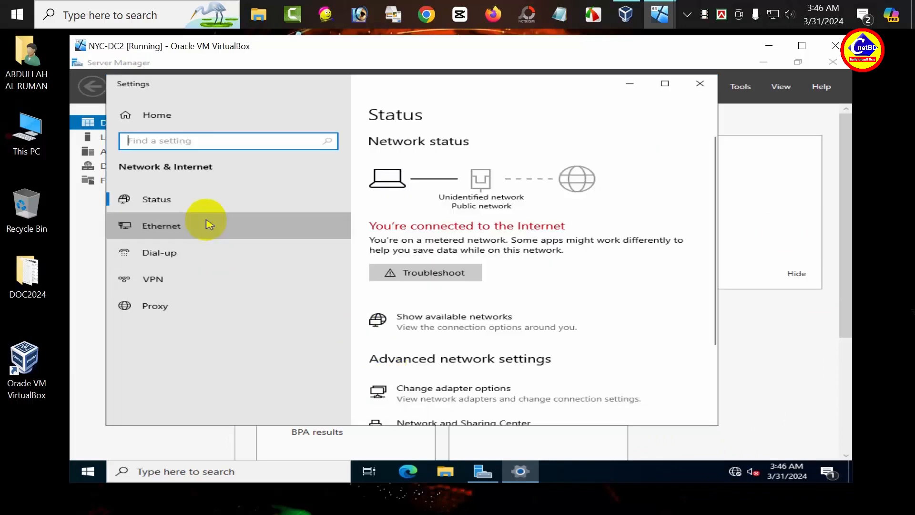
click(206, 225)
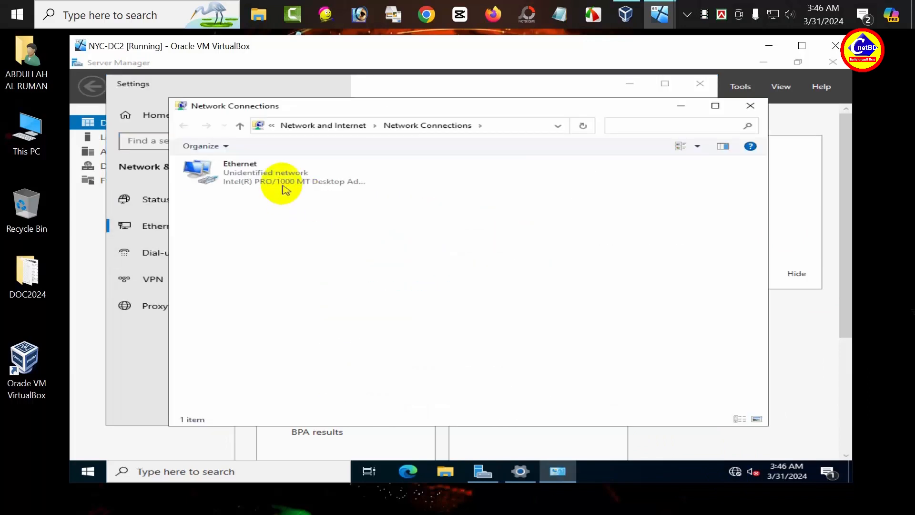
double_click(284, 184)
click(358, 357)
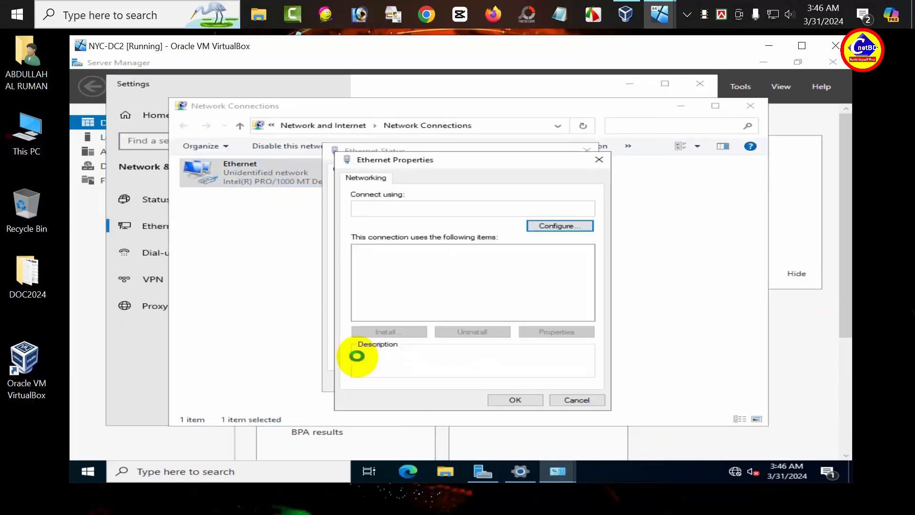
click(489, 281)
double_click(489, 281)
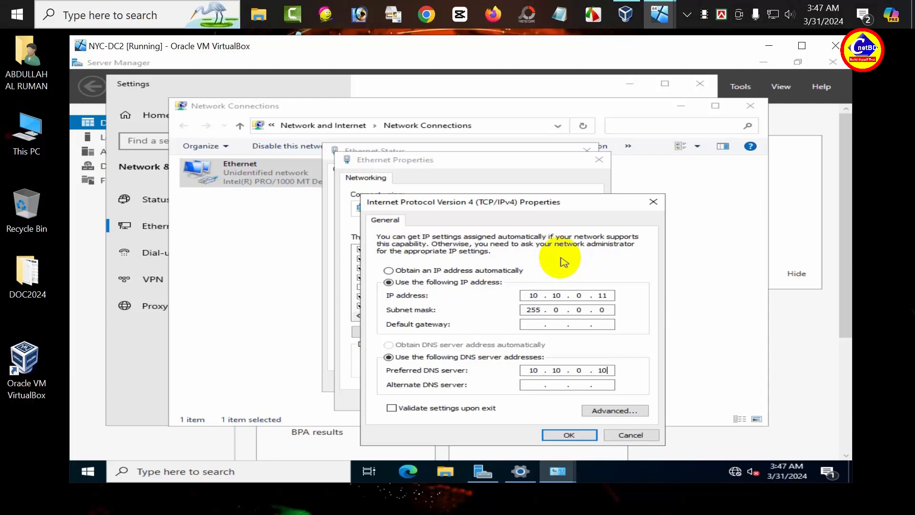
Step: Change the preferred DNS server to 10.10.0.11, confirm, and close all network windows
key(BackSpace)
text(1)
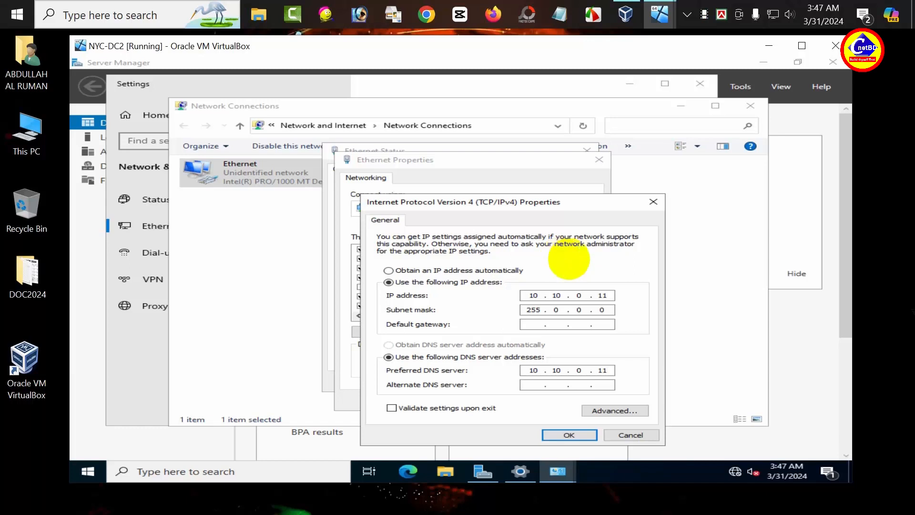
click(567, 443)
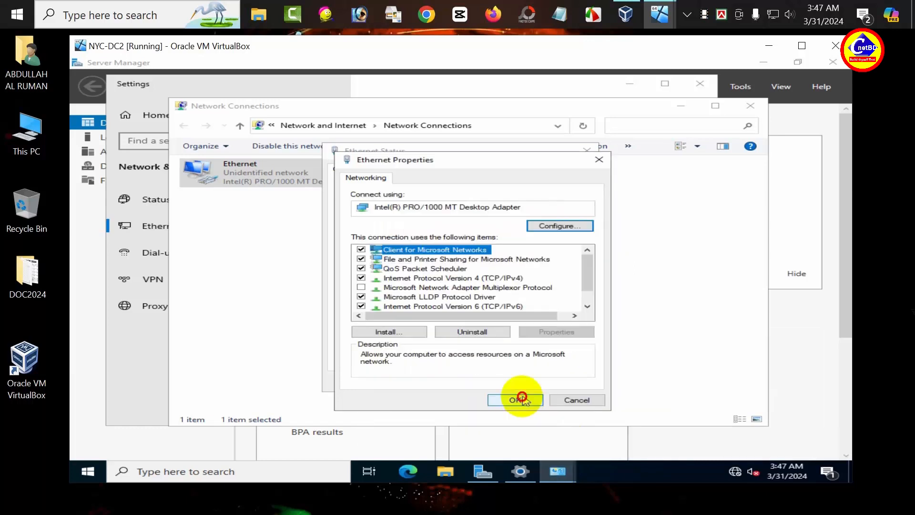
click(523, 398)
click(563, 381)
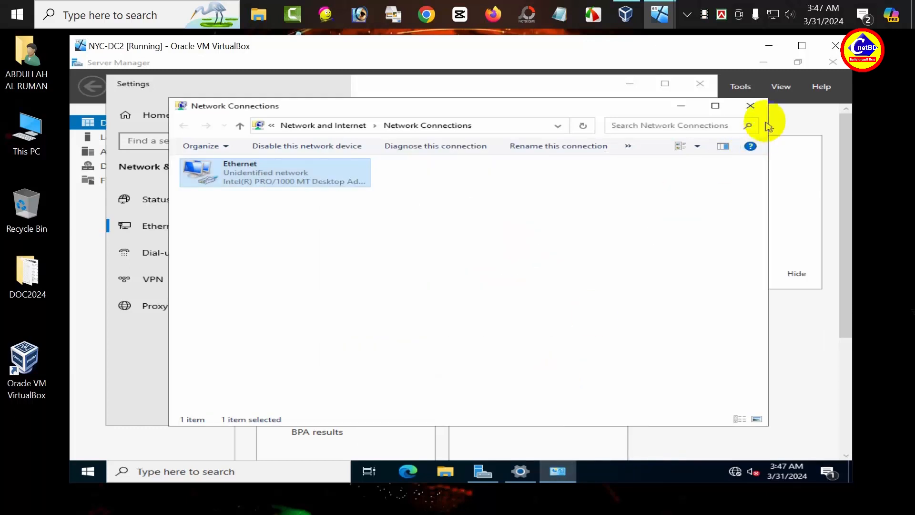
click(750, 105)
click(700, 86)
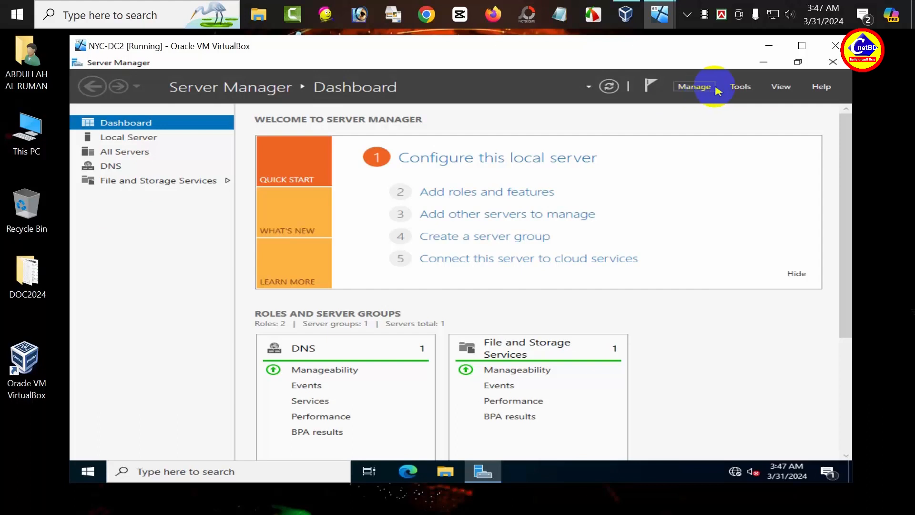
Step: Launch DNS Manager from Tools and start a new zone under Forward Lookup Zones
click(740, 87)
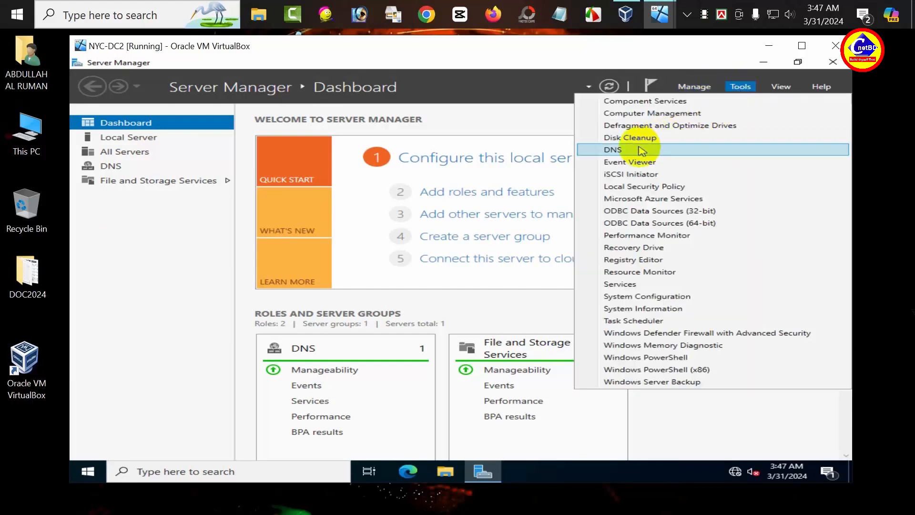
click(641, 149)
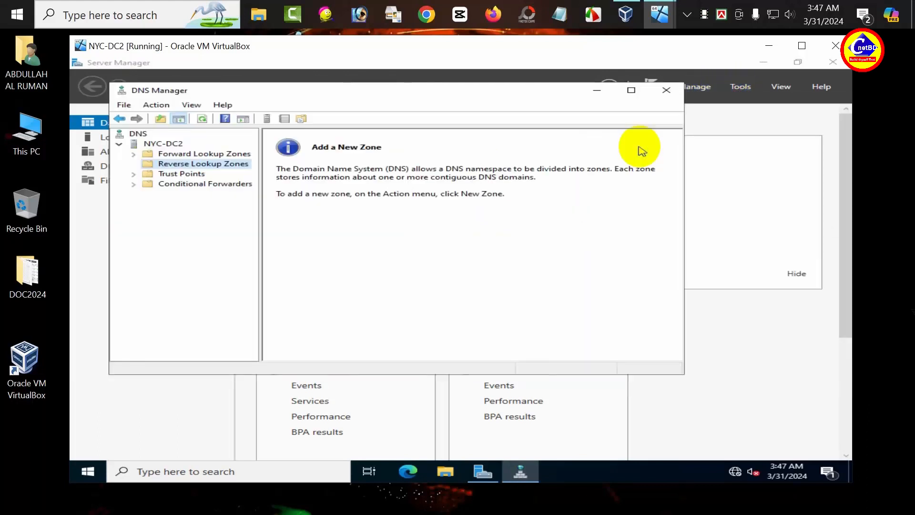
click(170, 154)
right_click(170, 156)
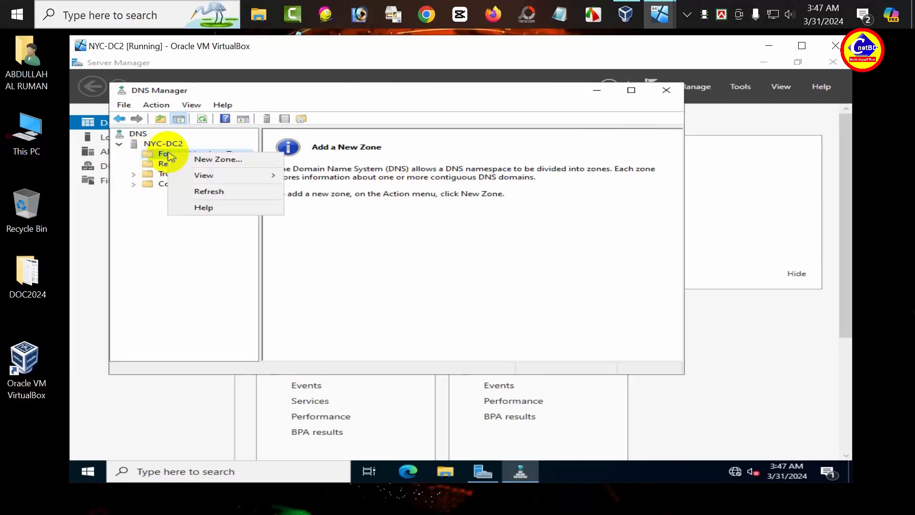
click(198, 159)
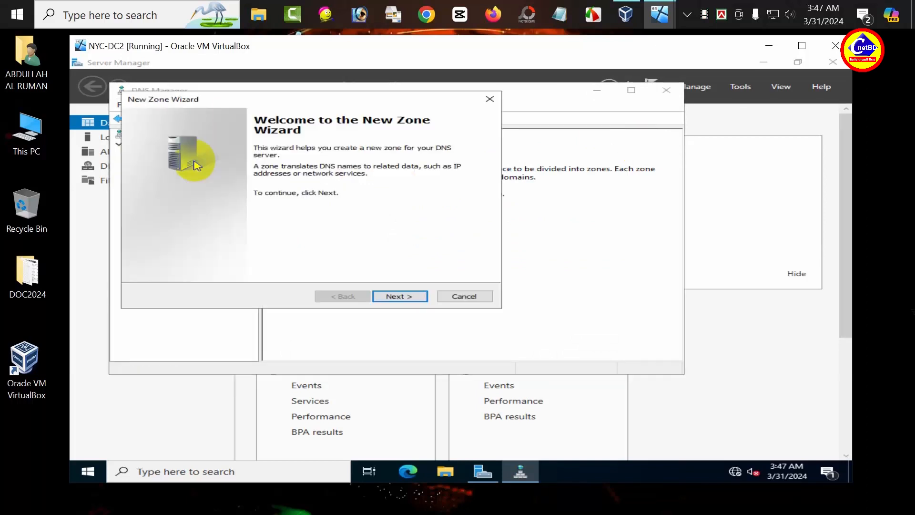
Step: Create primary zone facebook.com with the default file, allowing nonsecure and secure dynamic updates
click(394, 298)
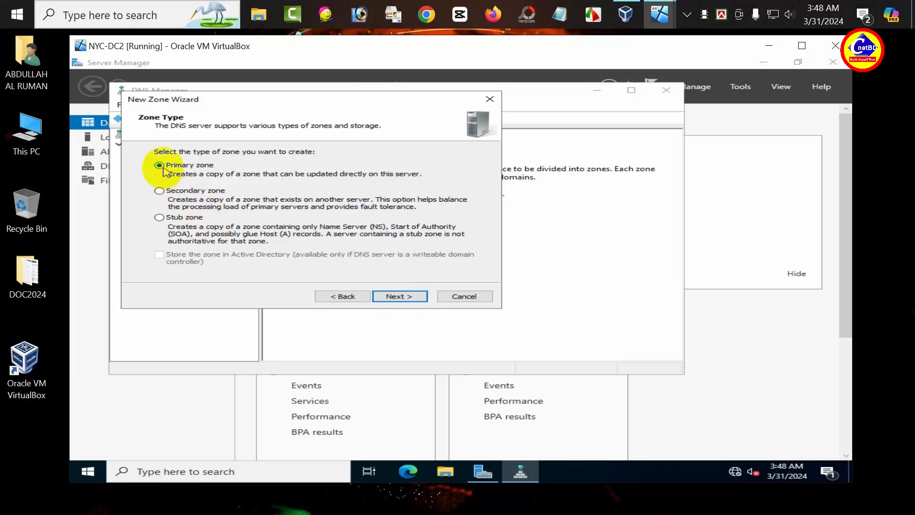
click(406, 297)
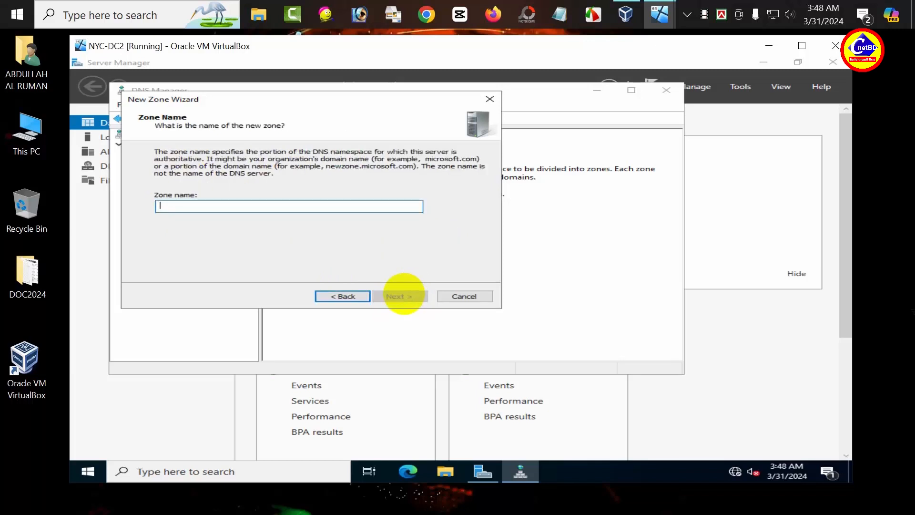
text(facebook)
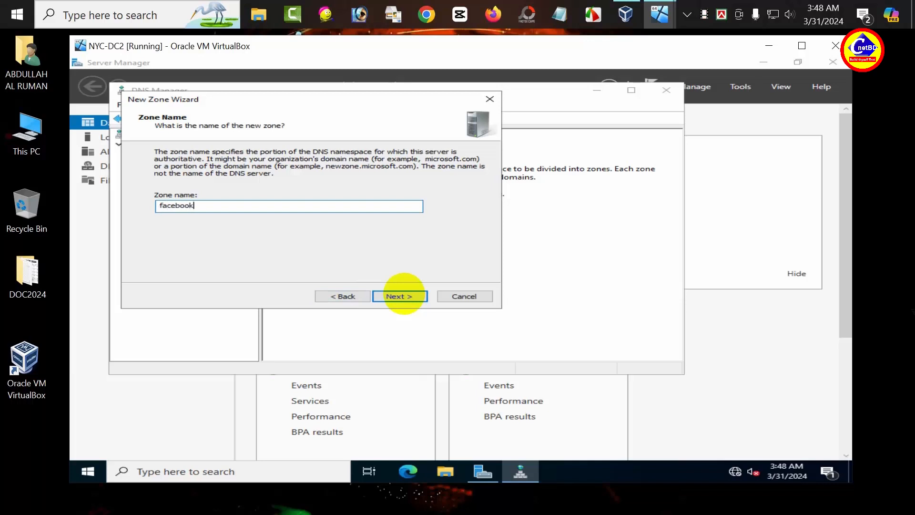
text(.com)
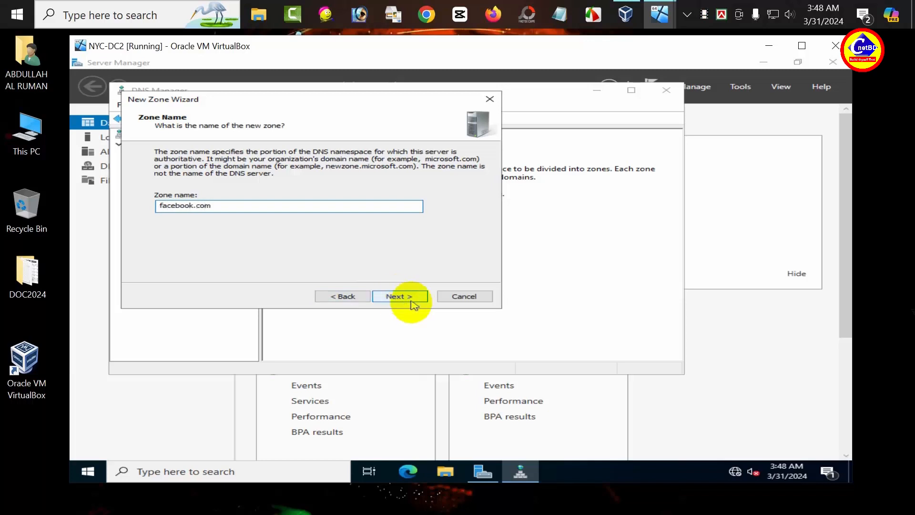
click(411, 300)
click(411, 300)
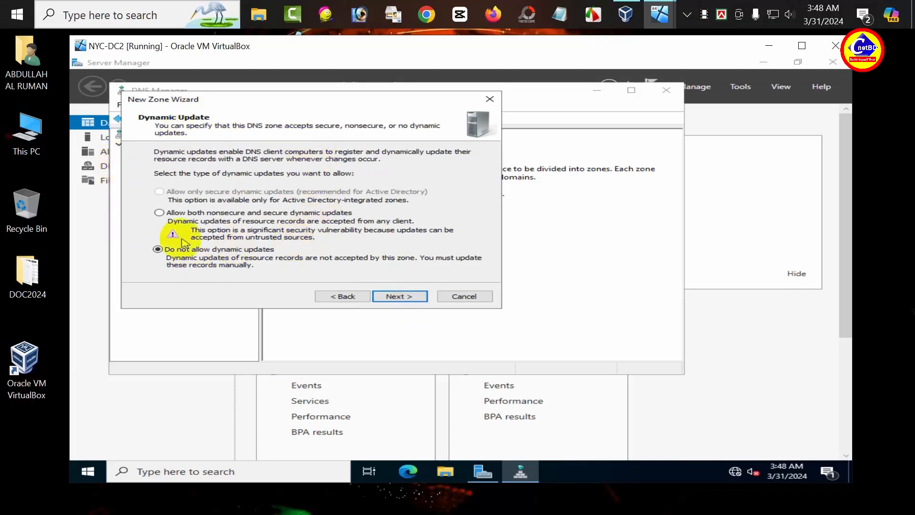
click(161, 214)
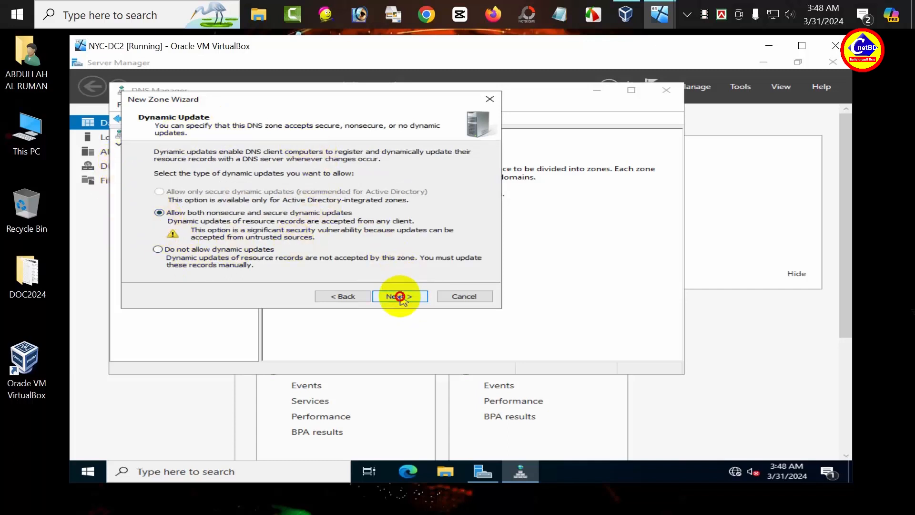
click(399, 296)
click(401, 297)
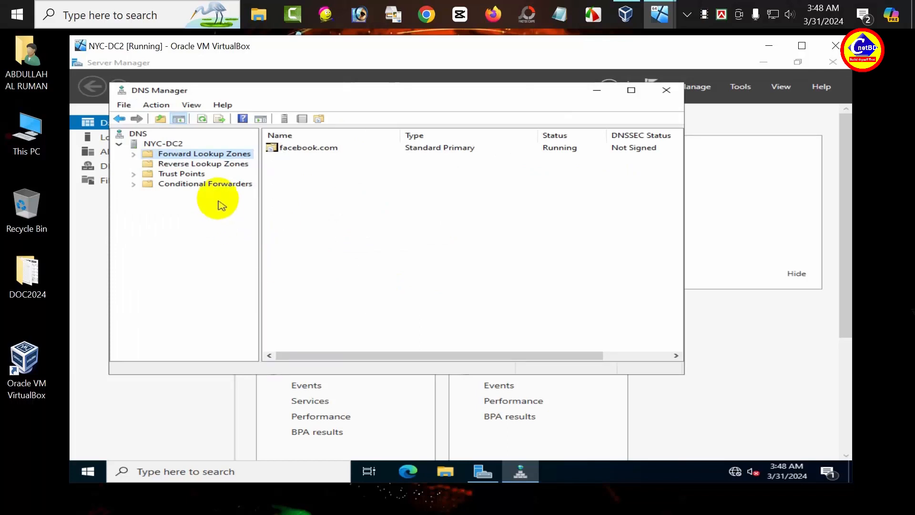
click(224, 168)
Step: Create primary IPv4 reverse zone 10.in-addr.arpa for network ID 10, allowing nonsecure and secure updates
right_click(224, 169)
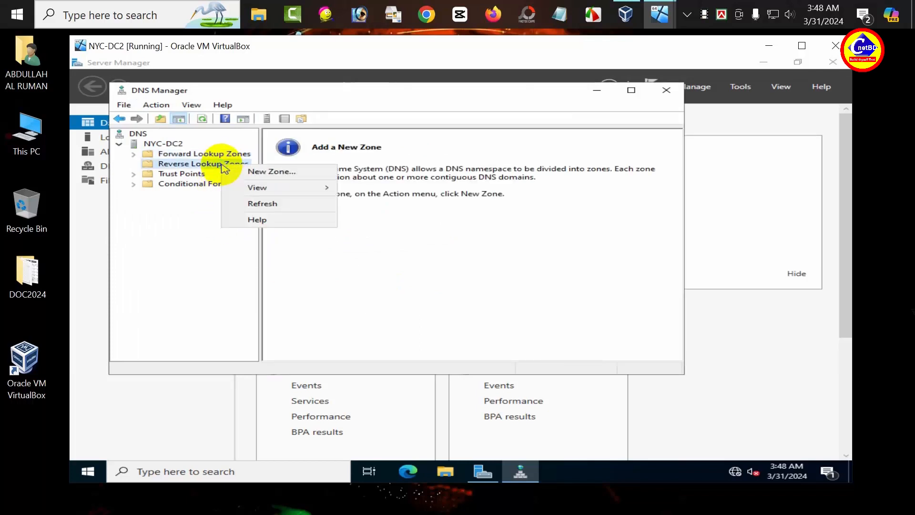
click(252, 173)
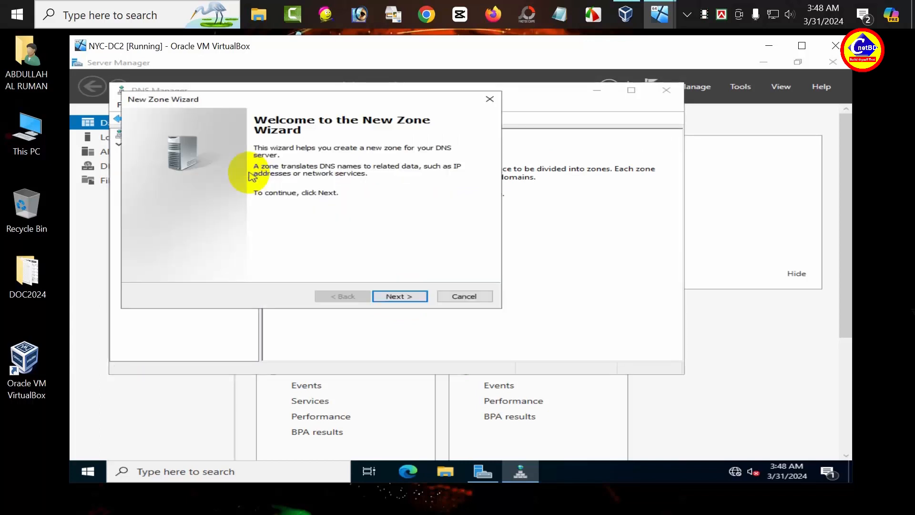
click(402, 297)
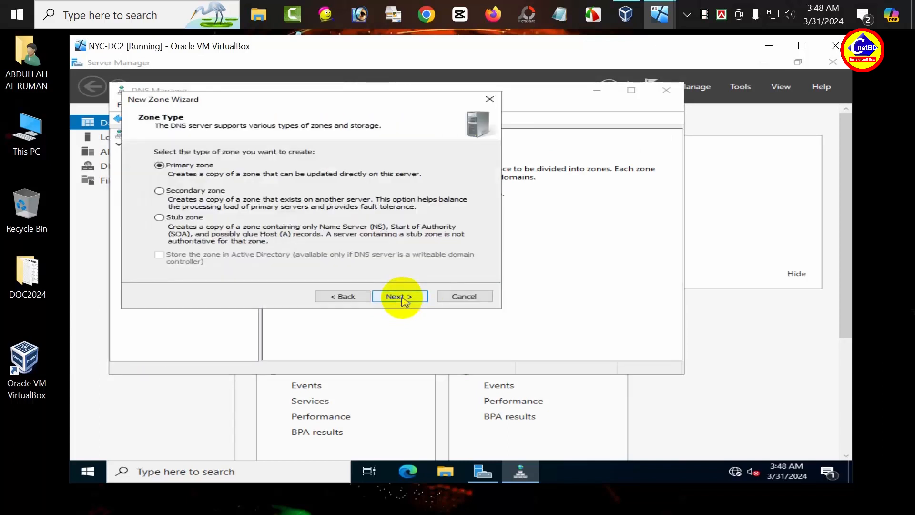
click(404, 299)
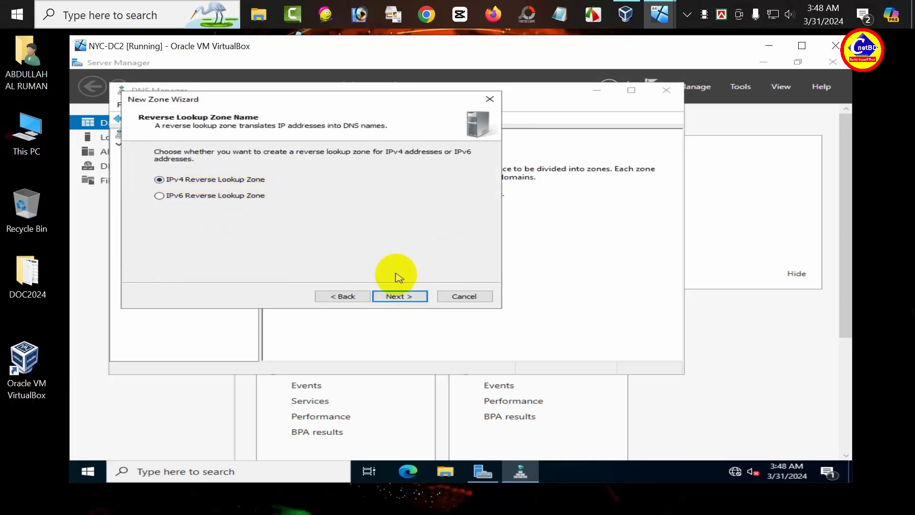
click(390, 296)
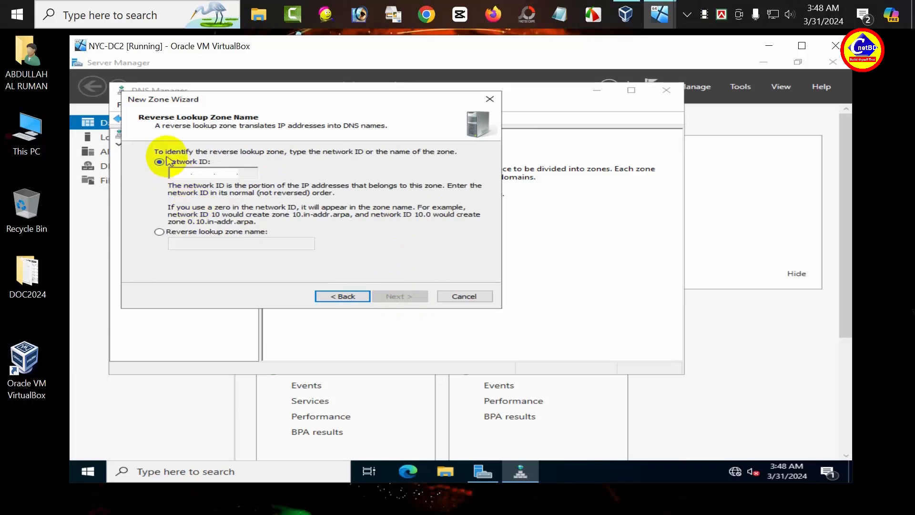
text(10 . . .)
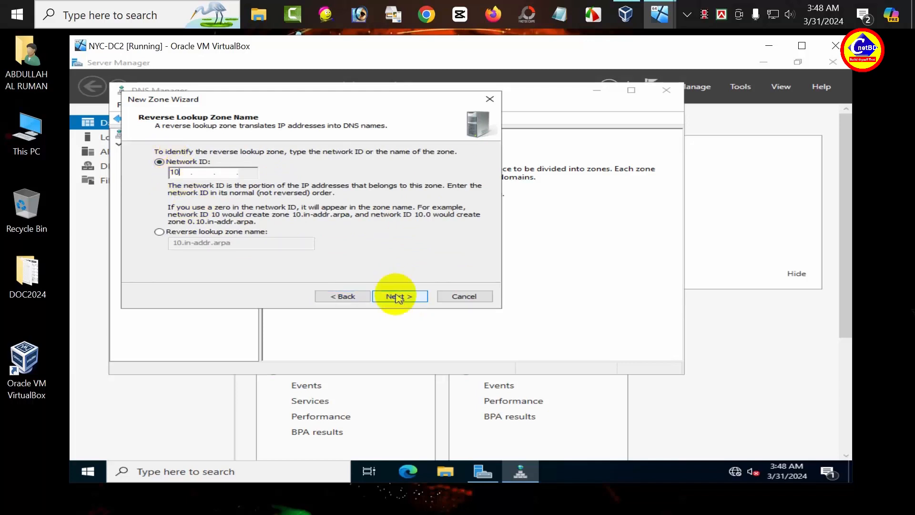
click(396, 297)
click(398, 300)
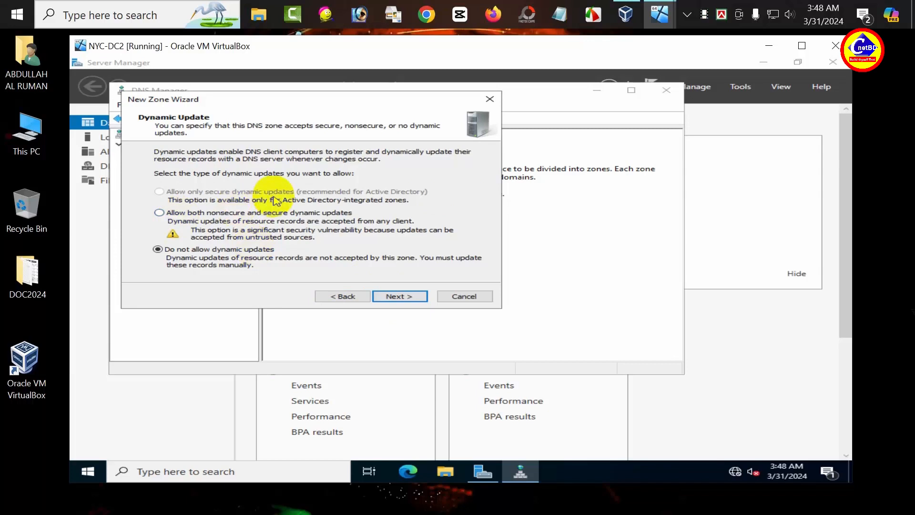
click(159, 213)
click(380, 297)
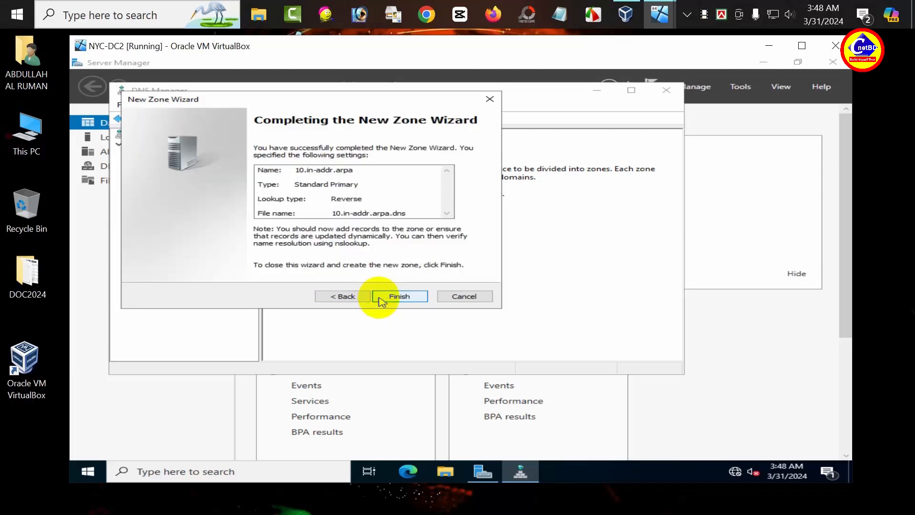
click(380, 298)
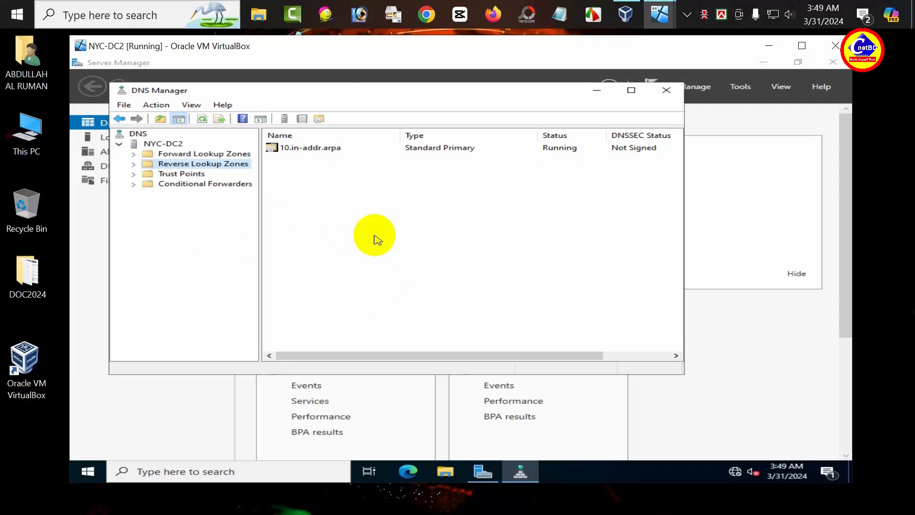
Step: Add host record nyc-dc52 with IP 10.10.0.11 and its PTR record to facebook.com
click(134, 156)
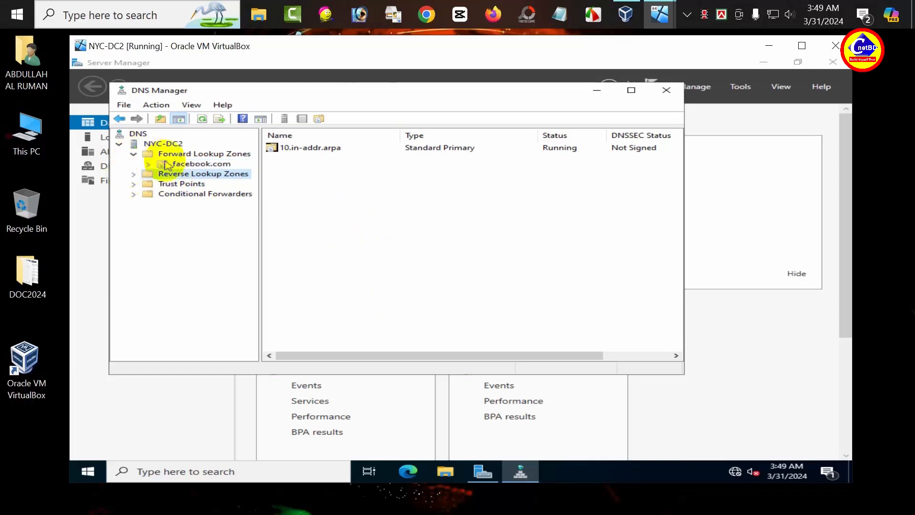
click(184, 164)
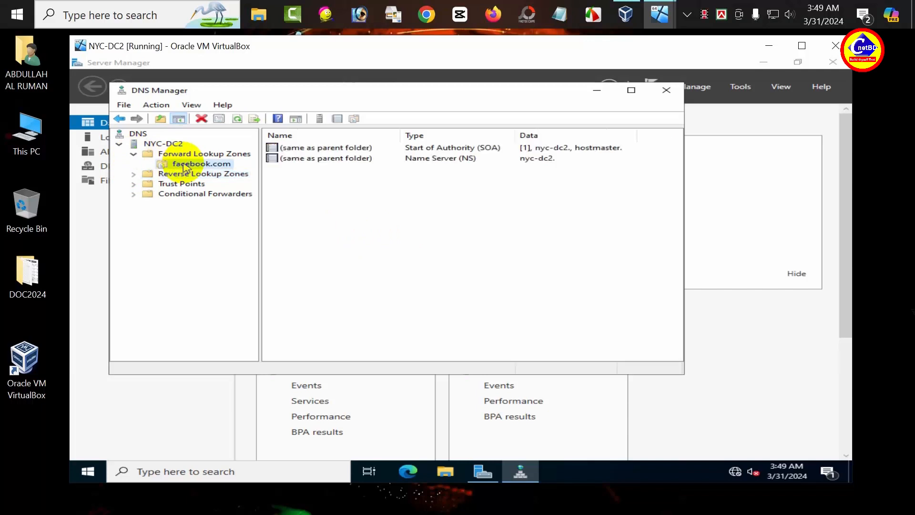
right_click(185, 168)
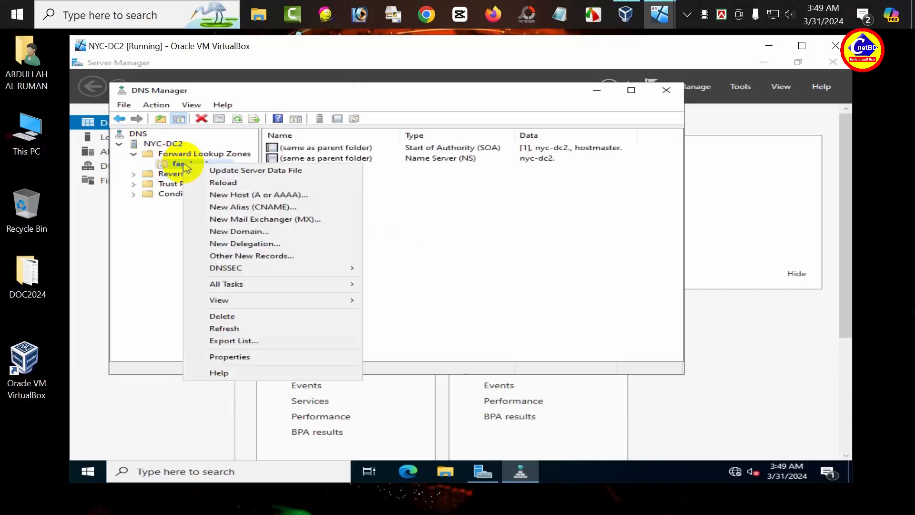
click(198, 195)
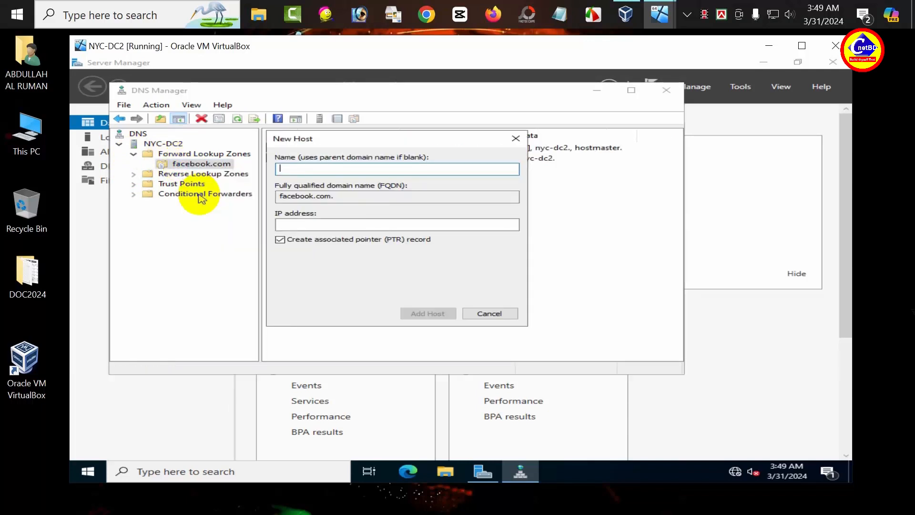
text(nyc)
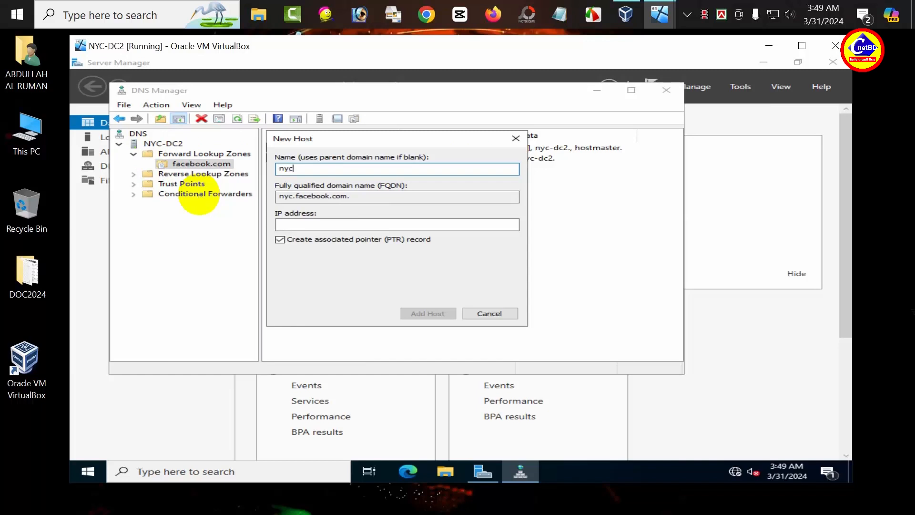
text(-dc52)
key(Tab)
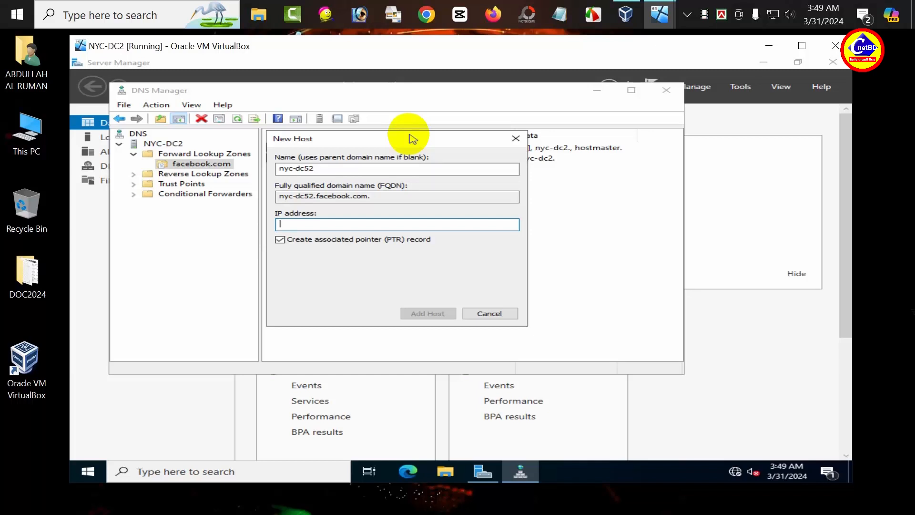
text(10.10.0.11)
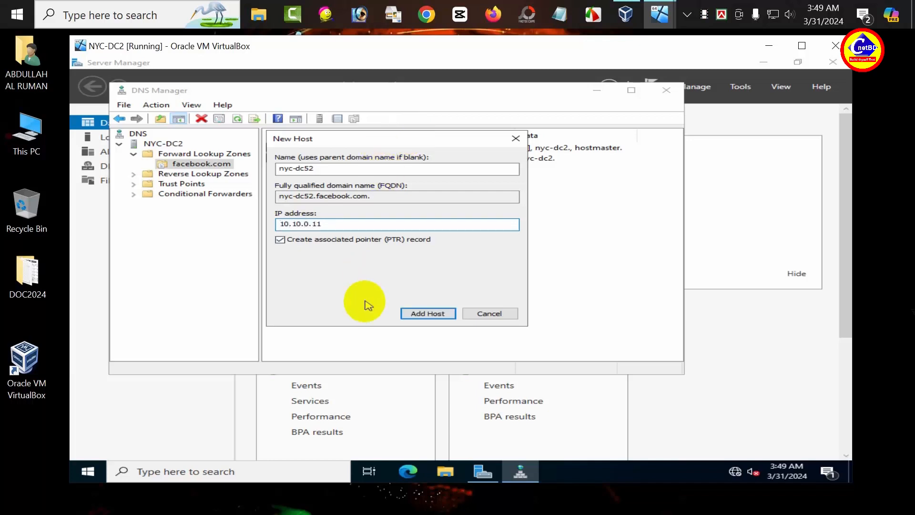
click(419, 313)
click(552, 302)
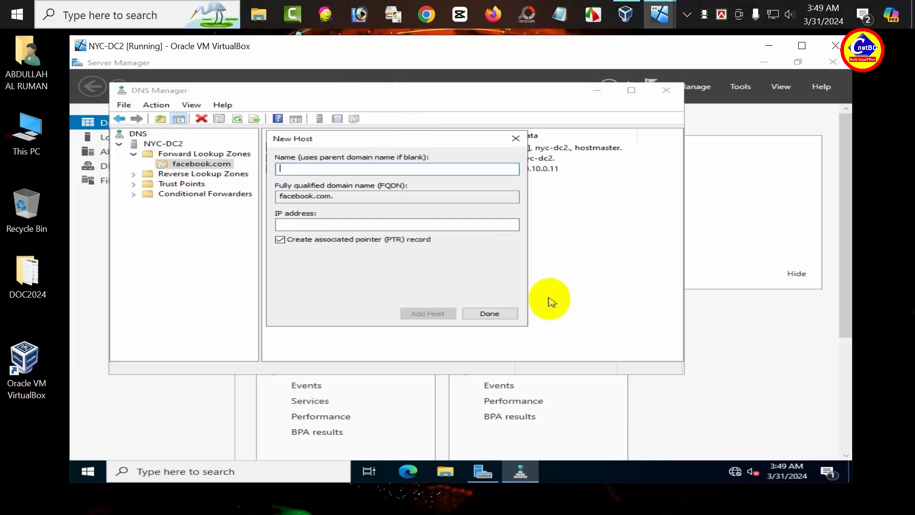
click(472, 313)
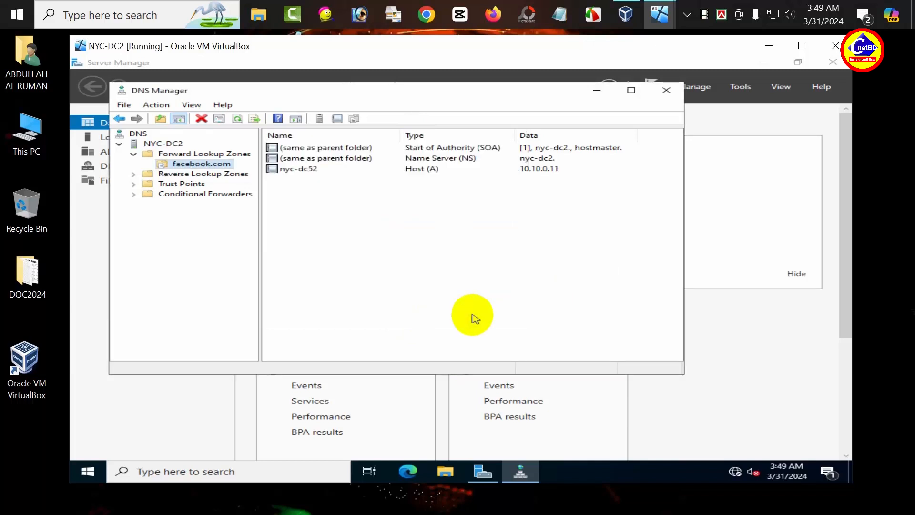
Step: Reload the facebook.com zone and refresh so the nyc-dc52 record and SOA serial 2 appear
click(157, 104)
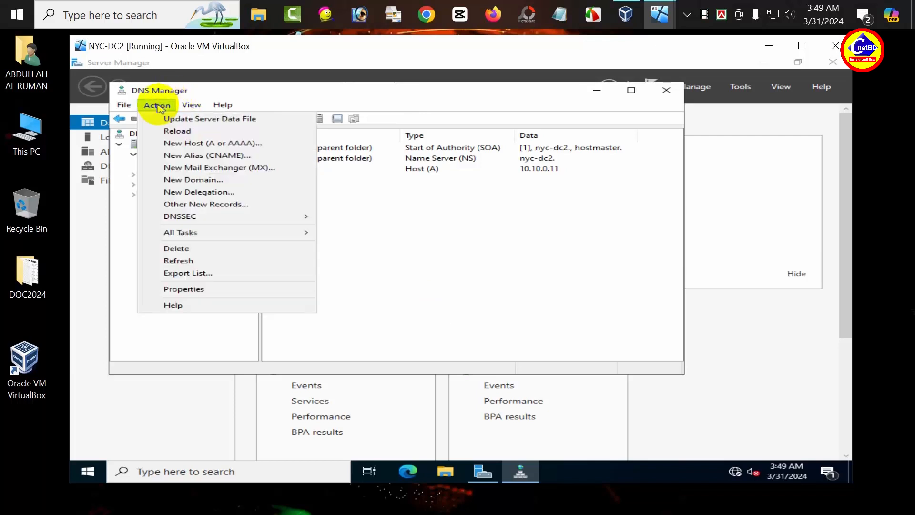
click(168, 132)
click(491, 302)
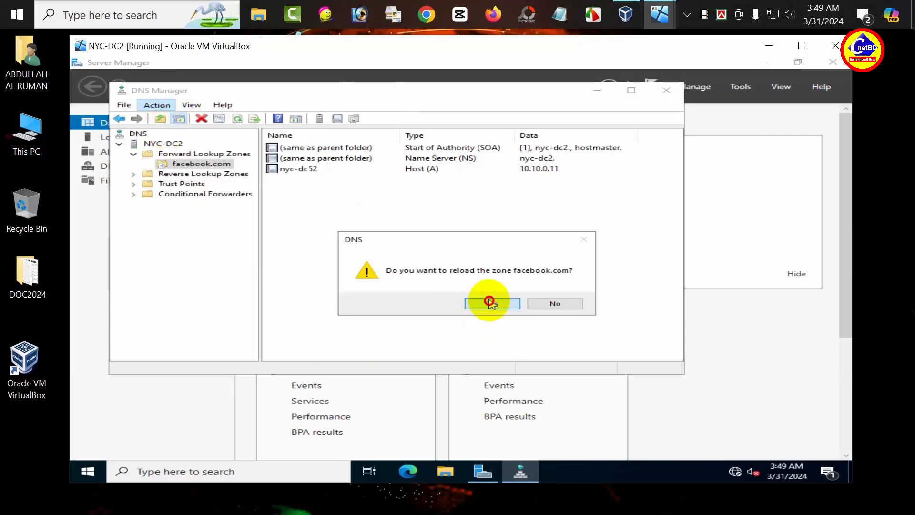
click(237, 119)
click(239, 122)
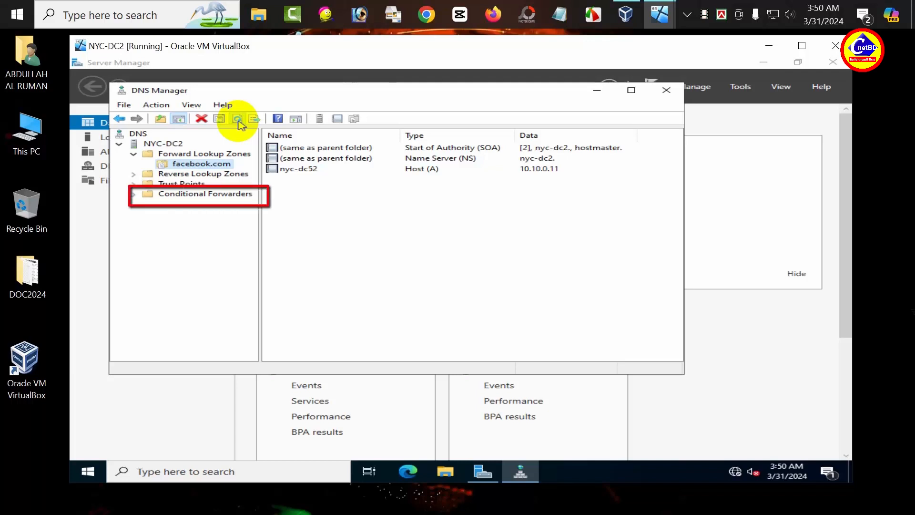
Step: Create a hotmail.com conditional forwarder on NYC-DC2 with master server 10.10.0.10
click(189, 195)
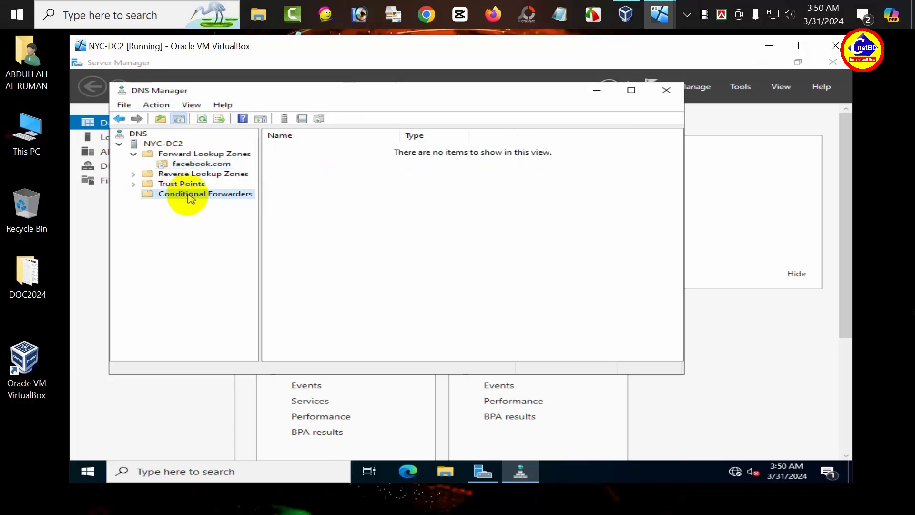
right_click(190, 198)
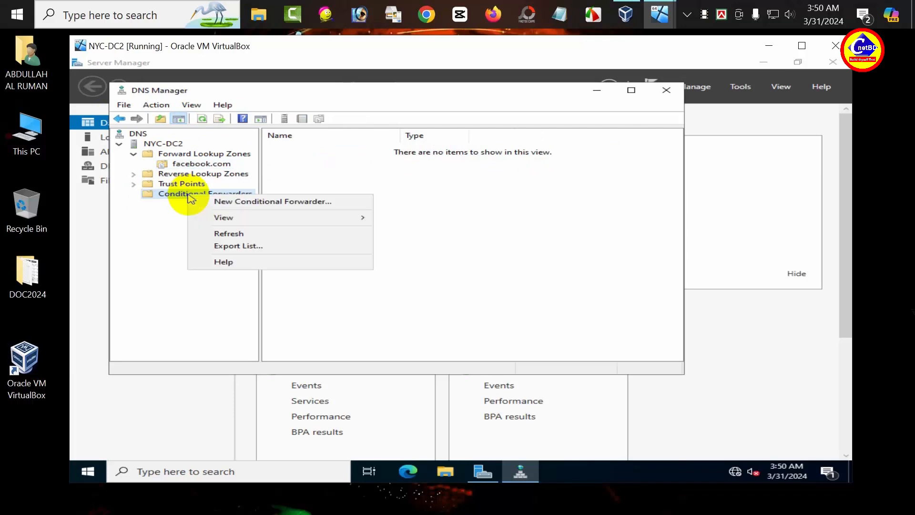
click(251, 204)
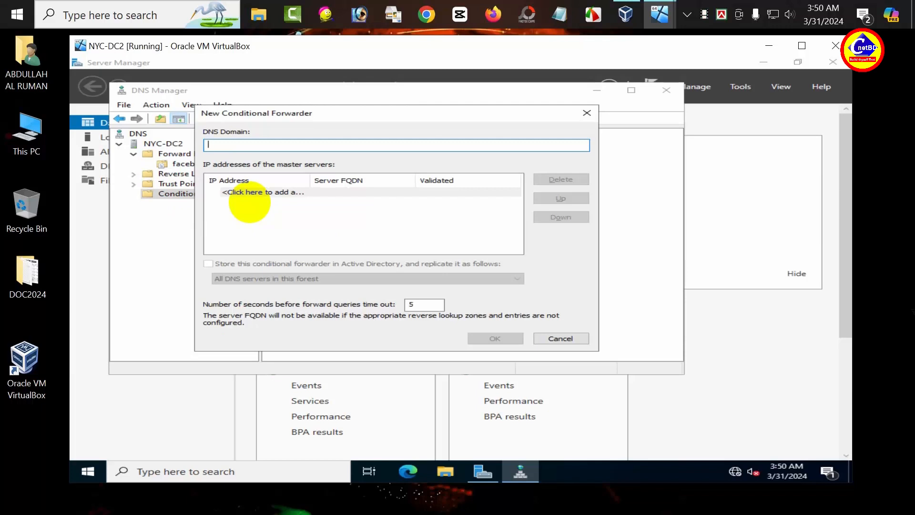
text(hotmail.com)
click(288, 196)
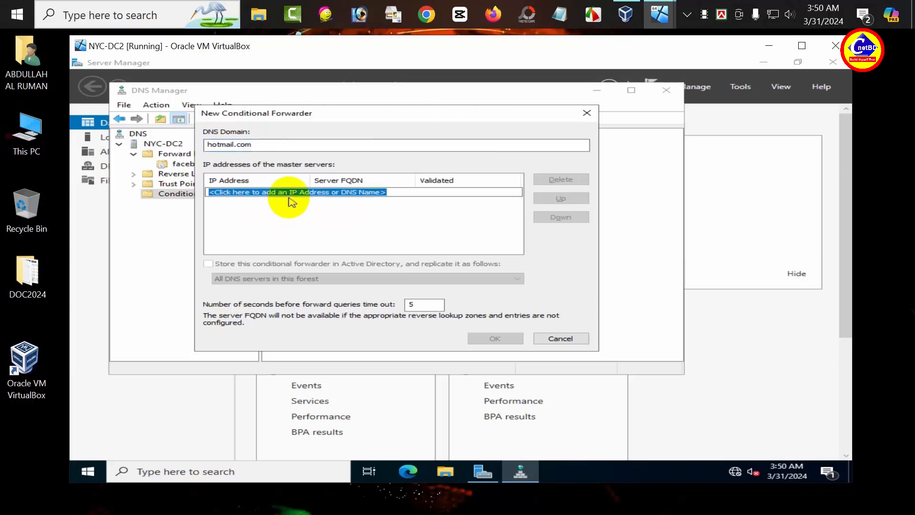
text(10)
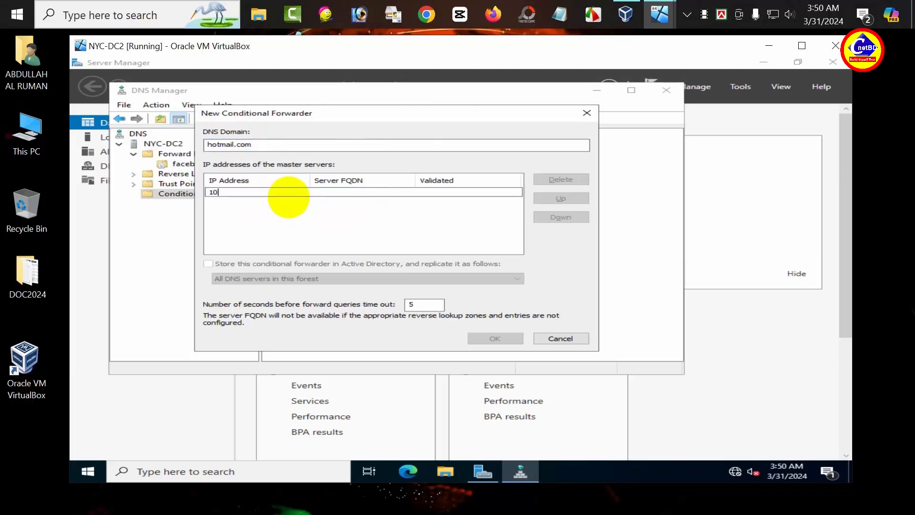
text(.10.0.10)
key(Return)
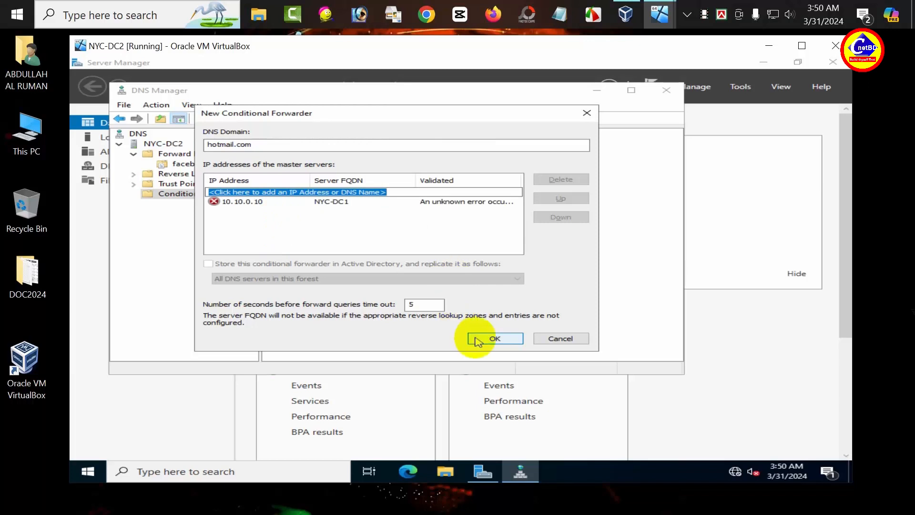
click(493, 338)
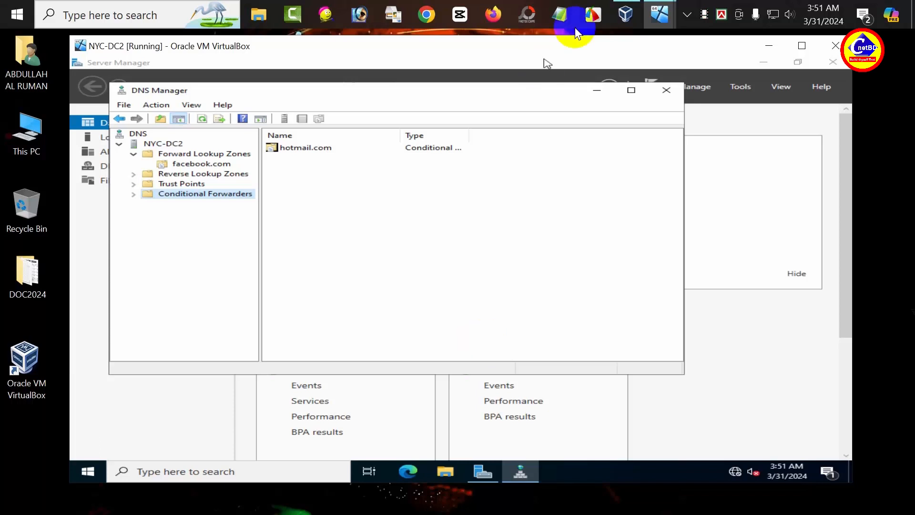
Step: Switch to NYC-DC1, sign in as Administrator, and launch DNS Manager from Tools
mouse_move(659, 15)
click(544, 105)
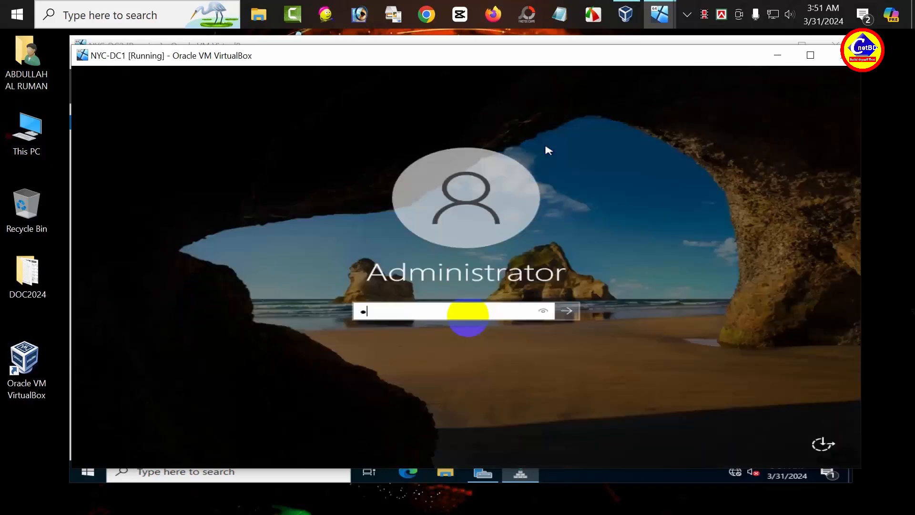
text(•)
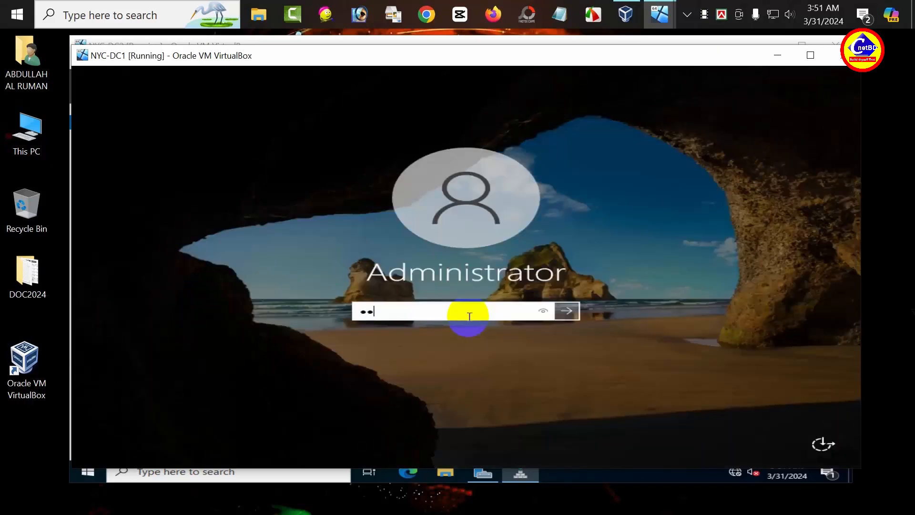
key(Return)
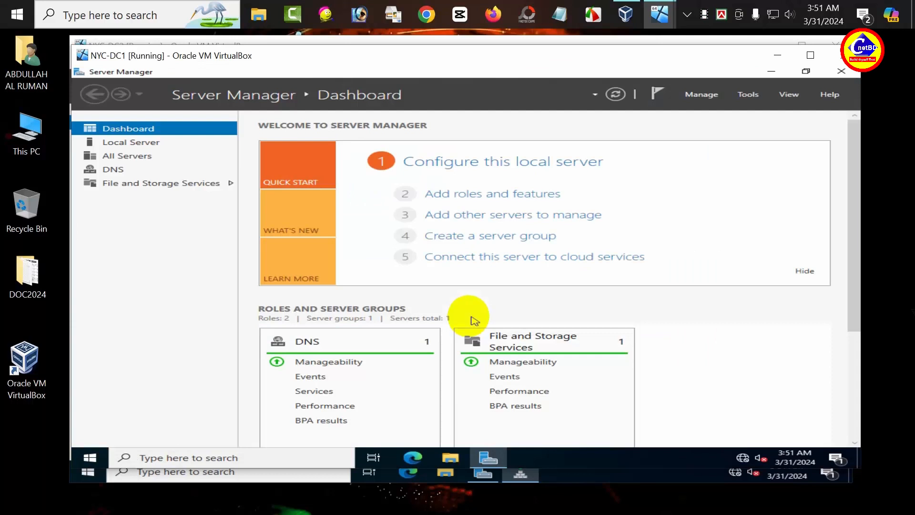
click(749, 94)
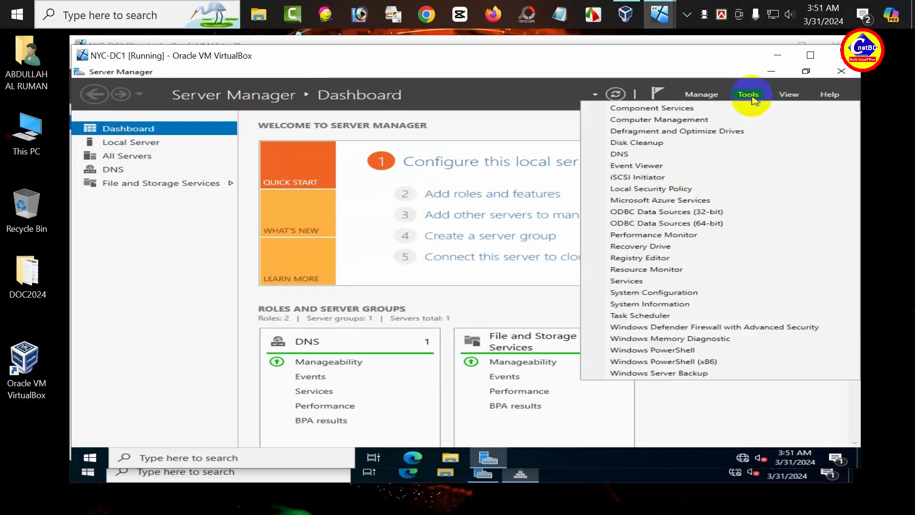
click(652, 160)
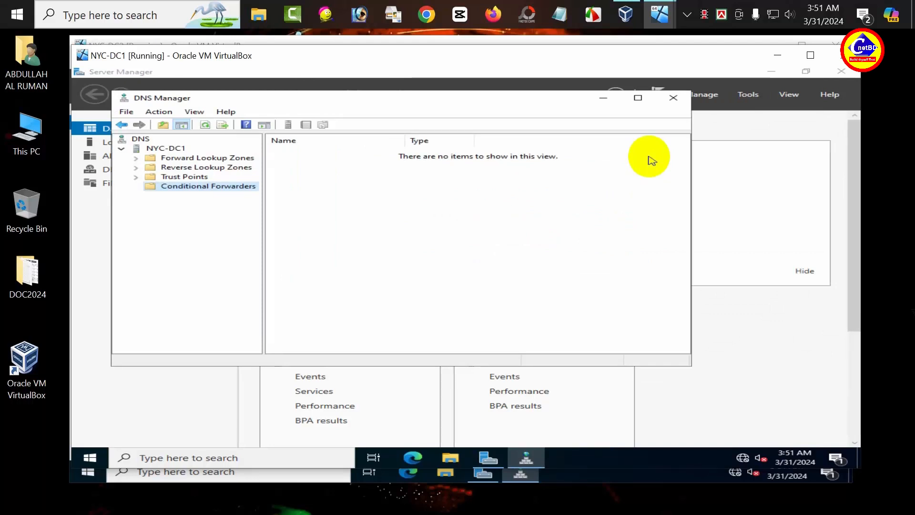
Step: Create a facebook.com conditional forwarder with master server 10.10.0.11
right_click(182, 193)
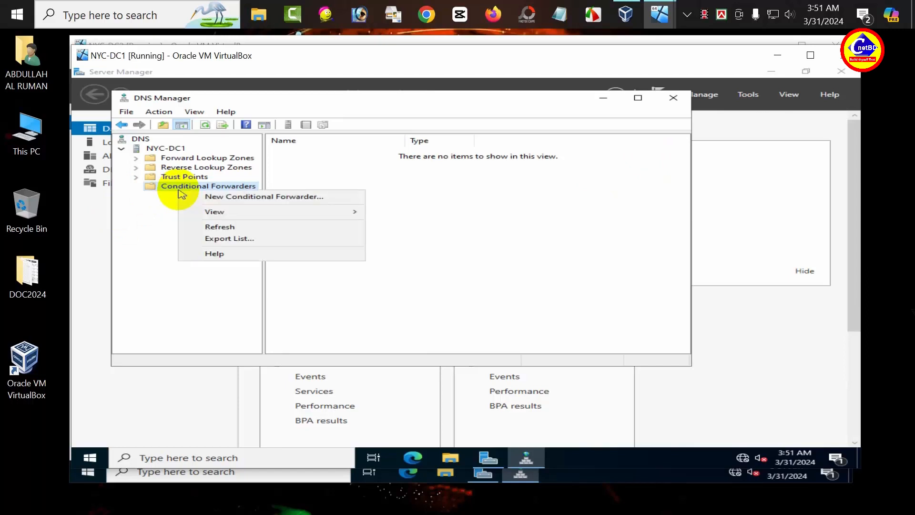
click(229, 197)
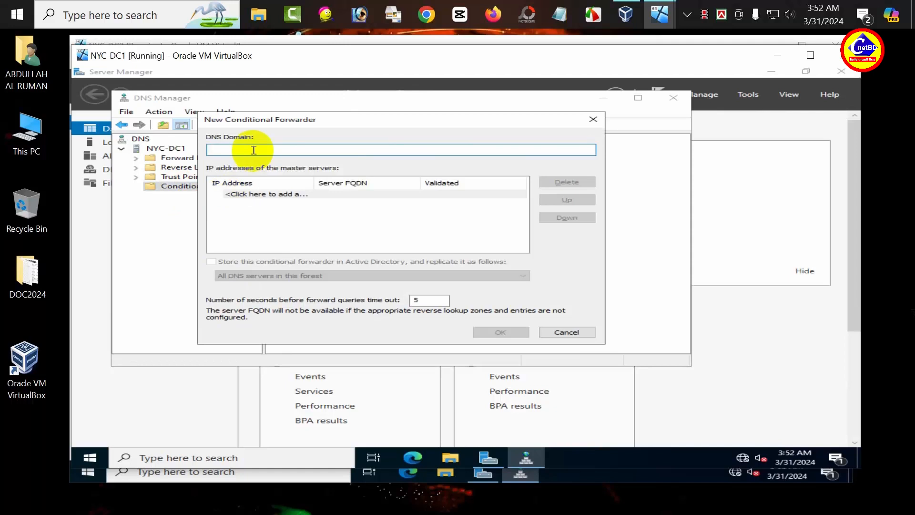
text(facde)
key(BackSpace)
text(ebook.com)
key(Tab)
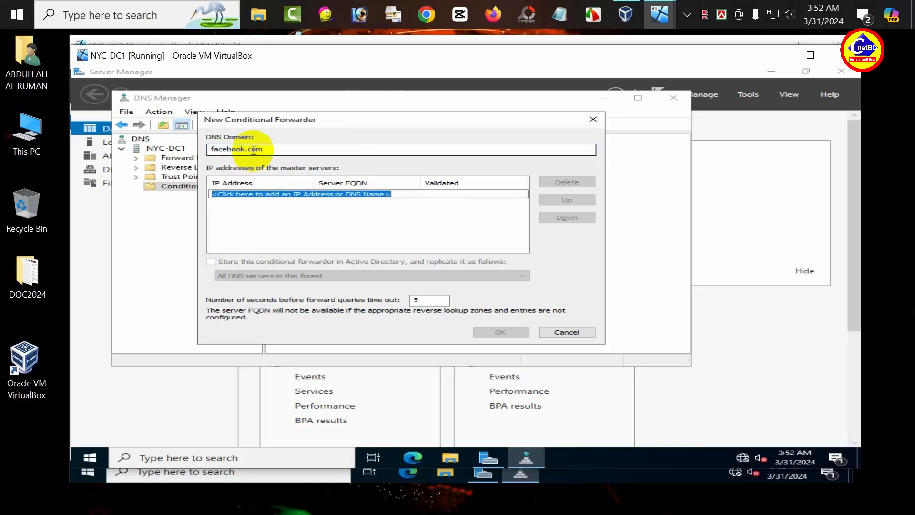
text(10.0)
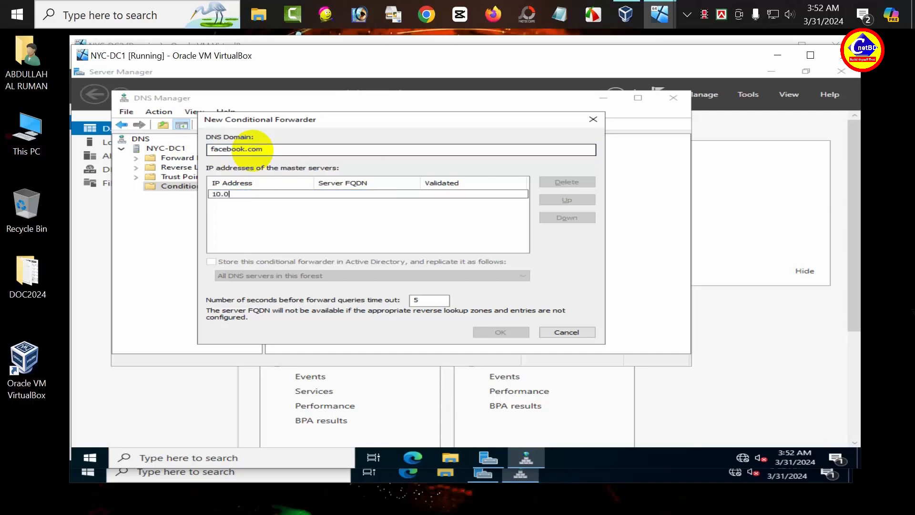
key(BackSpace)
text(10.0.11)
key(Return)
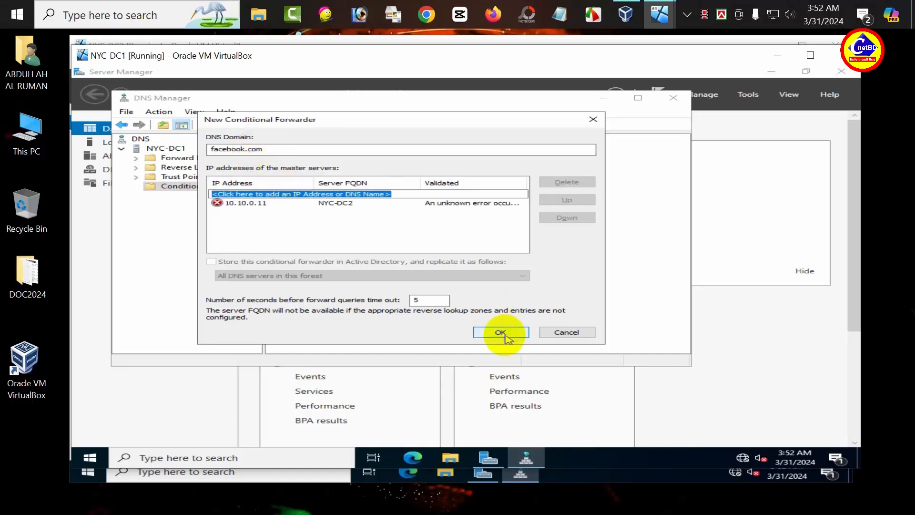
click(504, 333)
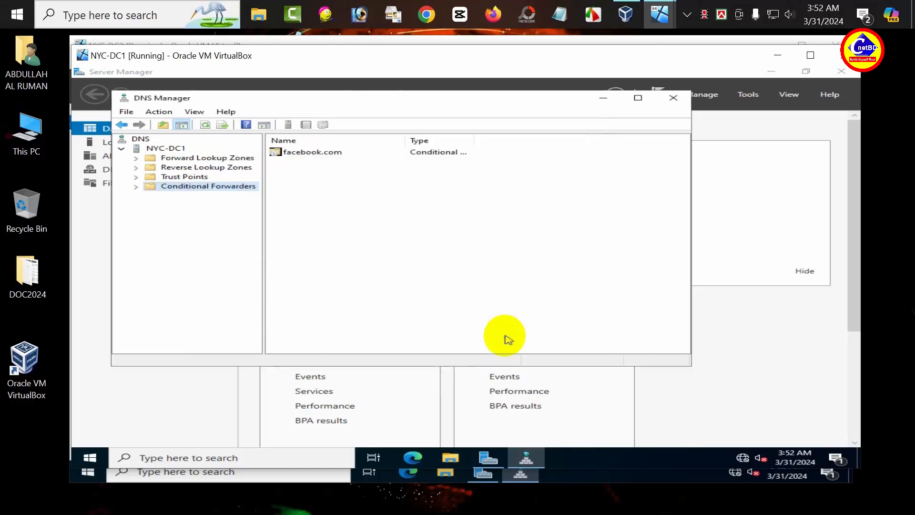
Step: Refresh the console to show the facebook.com forwarder and its 10.10.0.11 master server
click(159, 112)
click(174, 139)
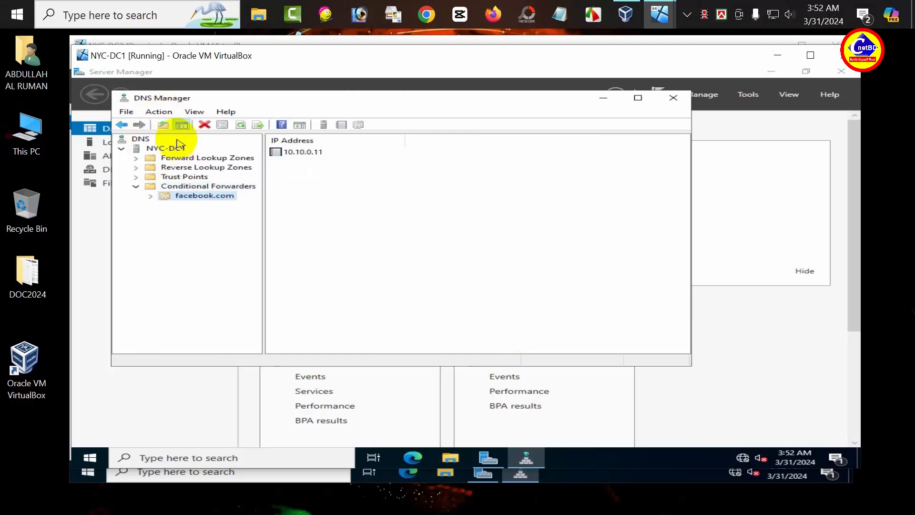
click(161, 112)
click(167, 136)
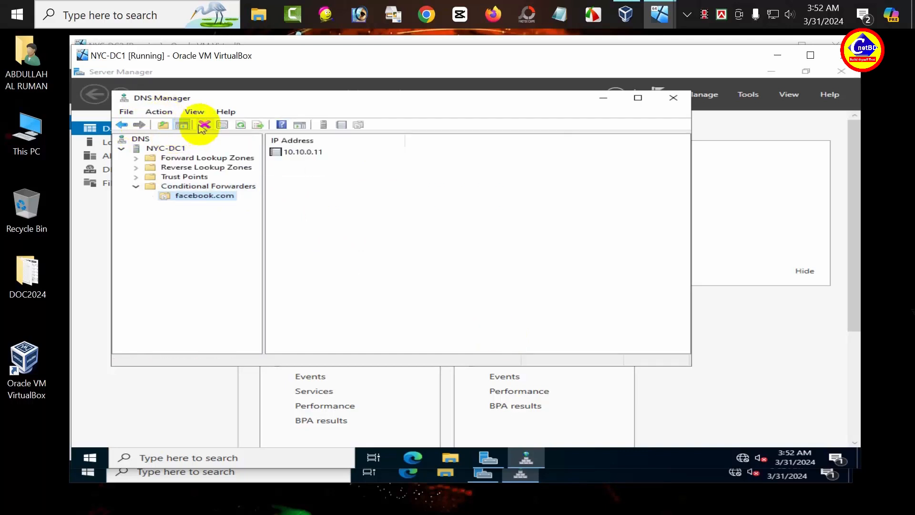
click(244, 124)
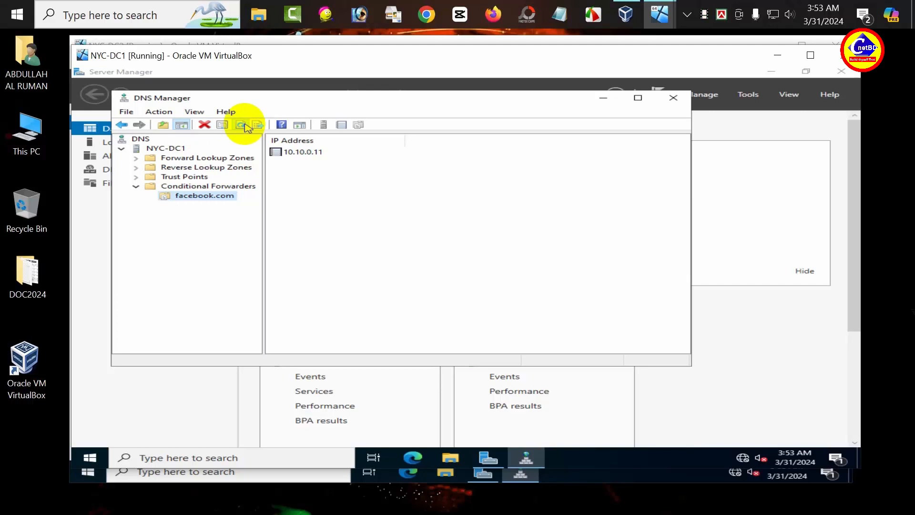
click(659, 26)
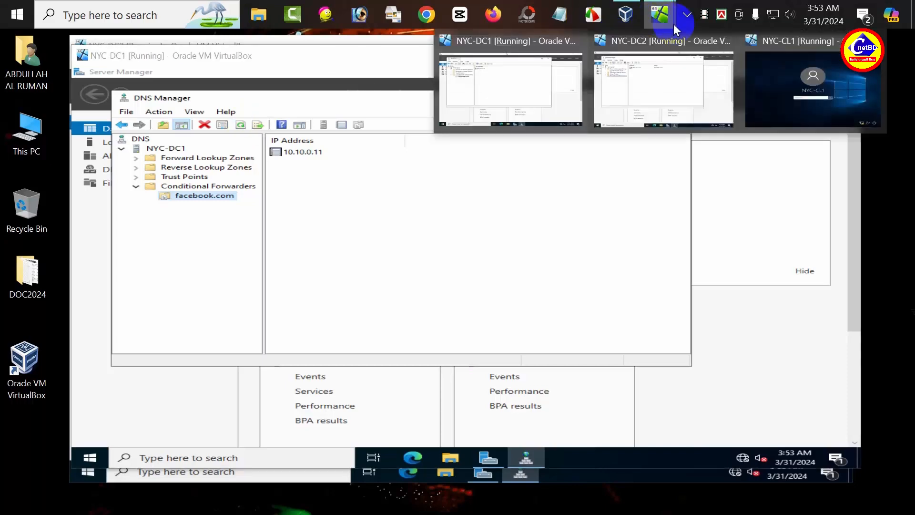
Step: Switch to the NYC-CL1 client and sign in with the account password
click(820, 47)
click(426, 324)
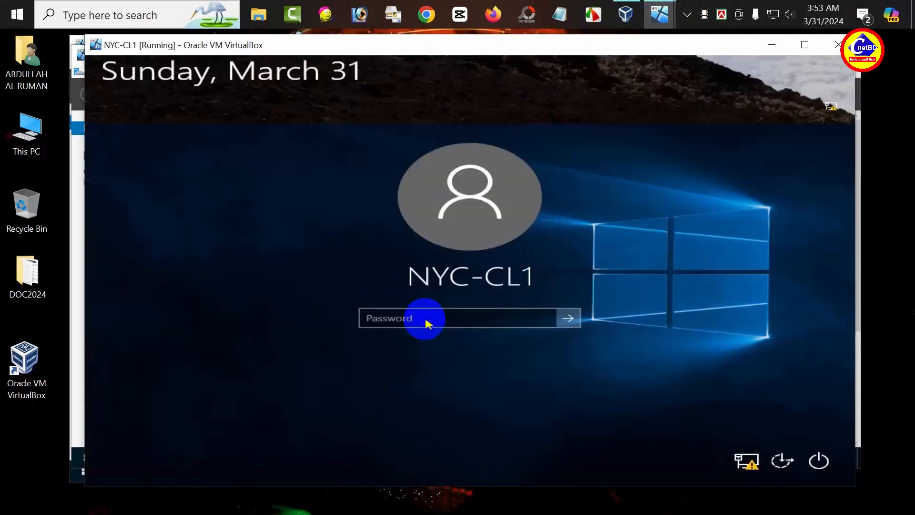
text(Pa$$w0)
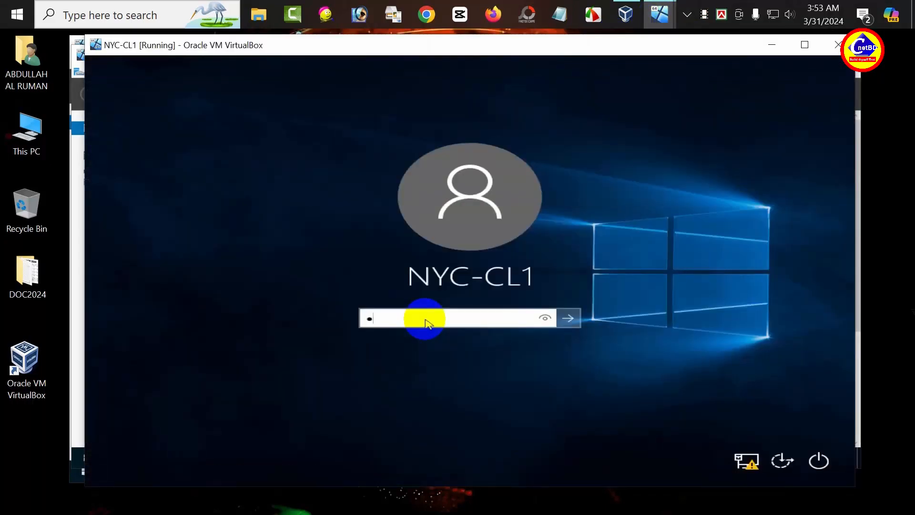
text(rd)
key(Return)
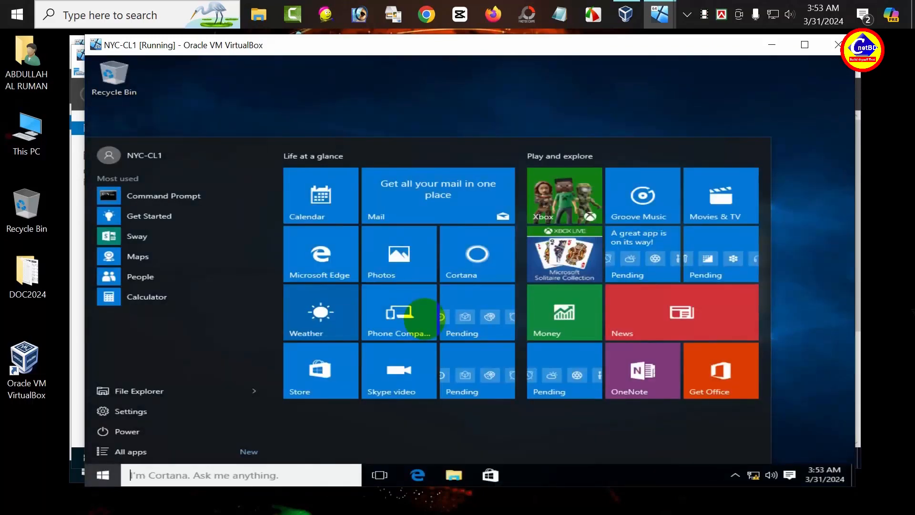
click(440, 95)
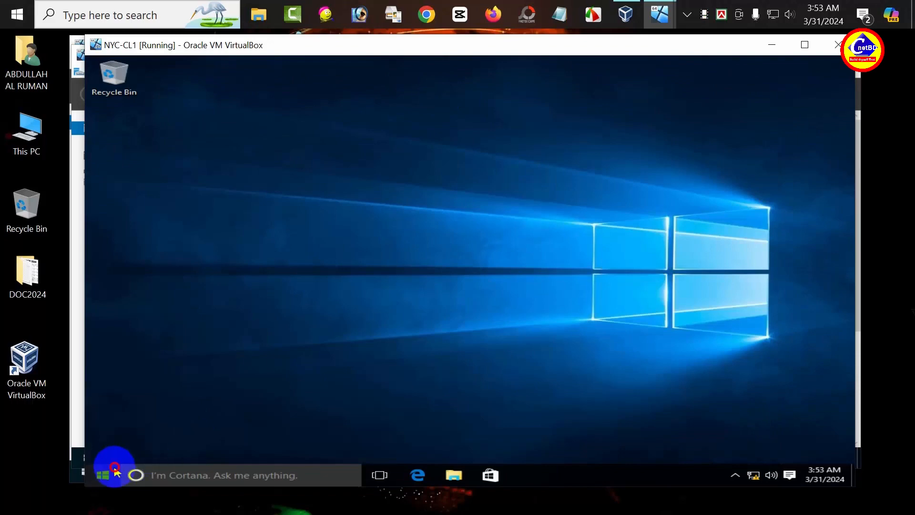
Step: Search for cmd and launch Command Prompt
click(103, 474)
text(cmd)
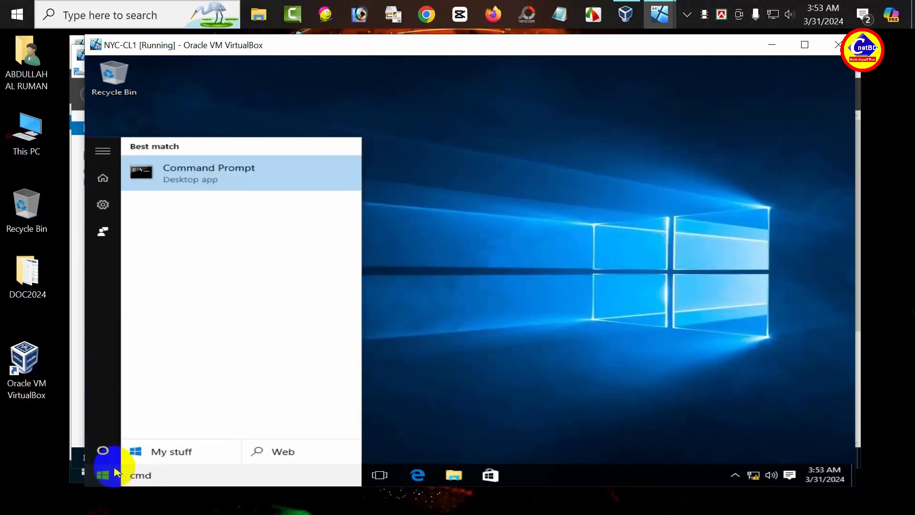
key(Return)
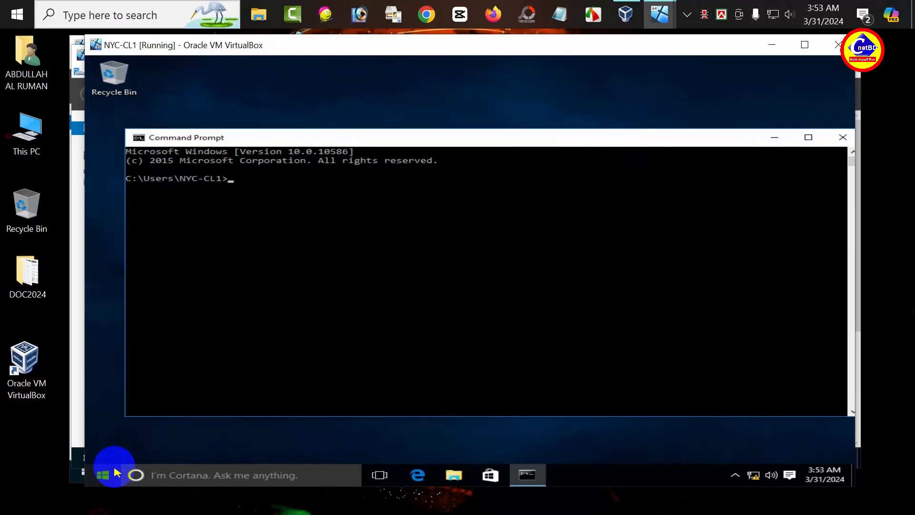
Step: Ping nyc-dc52.facebook.com and nyc-dc5.hotmail.com, getting replies from 10.10.0.11 and 10.10.0.10
text(ping nyc-dc52.facebook)
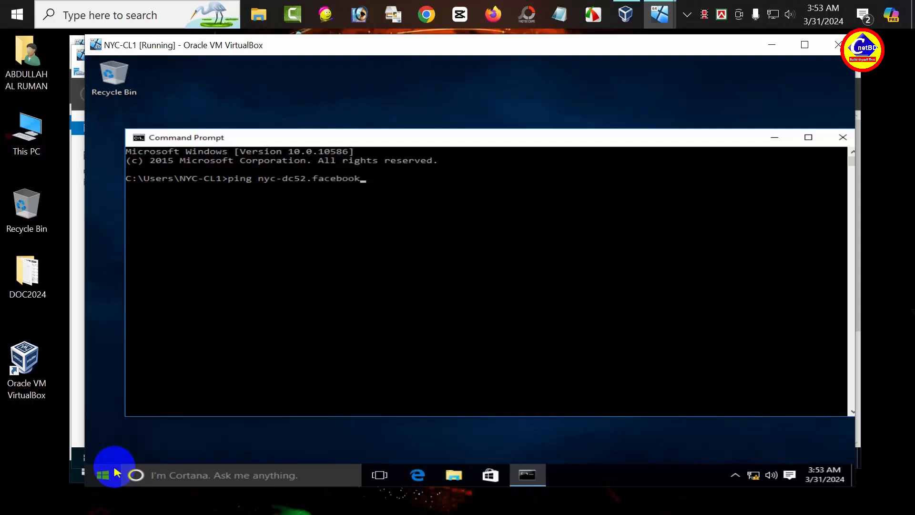
text(.com)
key(Return)
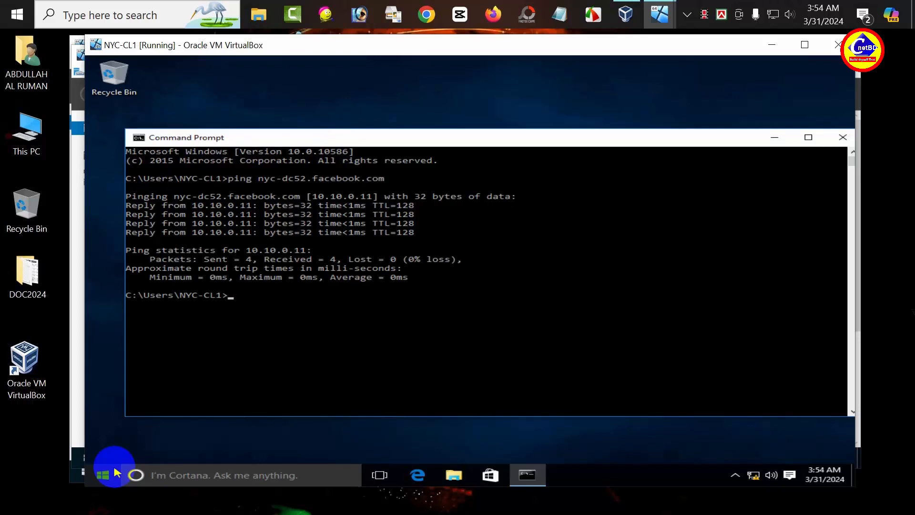
key(Up)
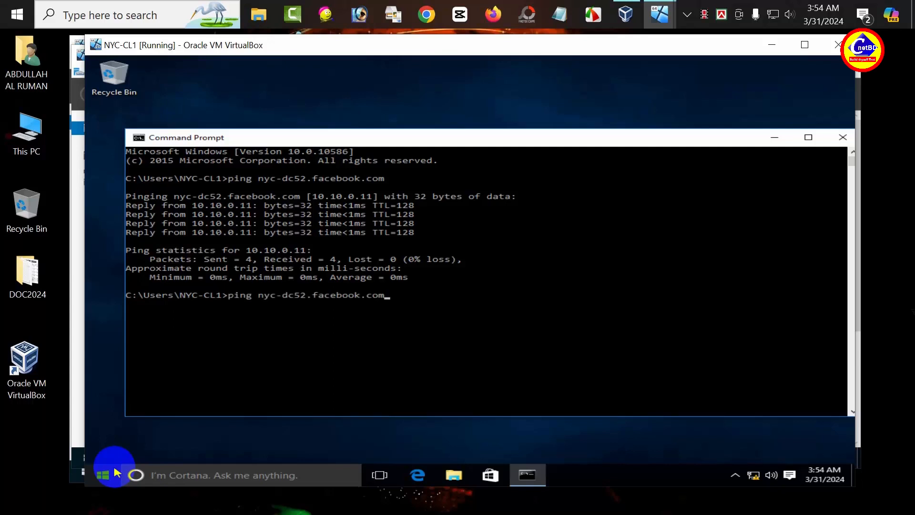
key(Left)
key(Left)
key(Left)
key(Left)
key(Left)
key(Left)
key(Left)
key(Left)
key(Left)
key(Left)
key(Left)
key(Left)
key(Left)
key(BackSpace)
key(Right)
key(Right)
key(Right)
key(Right)
key(Right)
key(Right)
key(Right)
key(Right)
key(BackSpace)
key(BackSpace)
key(BackSpace)
key(BackSpace)
key(BackSpace)
key(BackSpace)
key(BackSpace)
key(BackSpace)
key(BackSpace)
text(hotmail.)
key(Return)
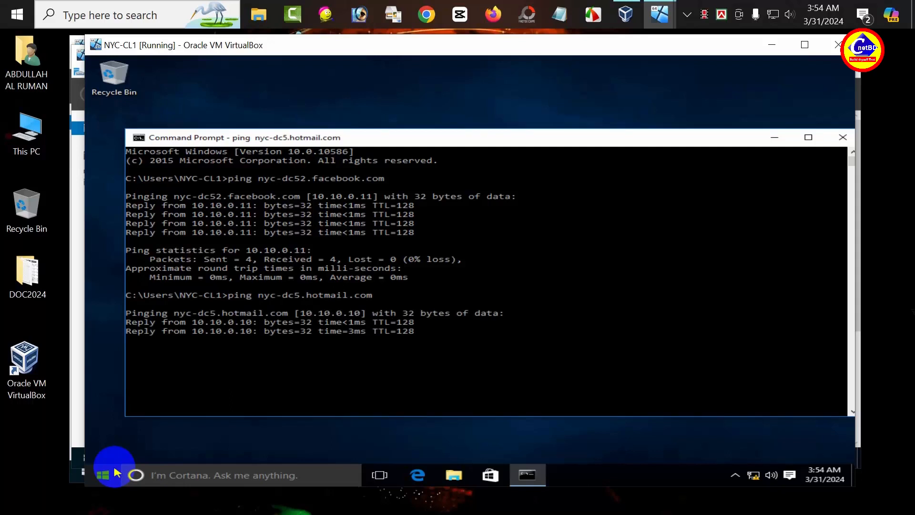